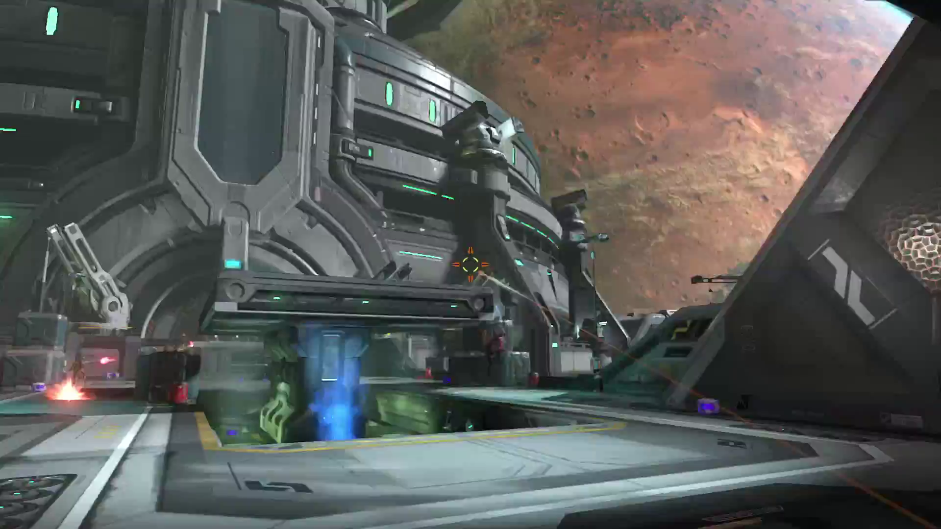
- Advance along the walkway and open fire, trying several weapons including the double-barrel shotgun
key("w")
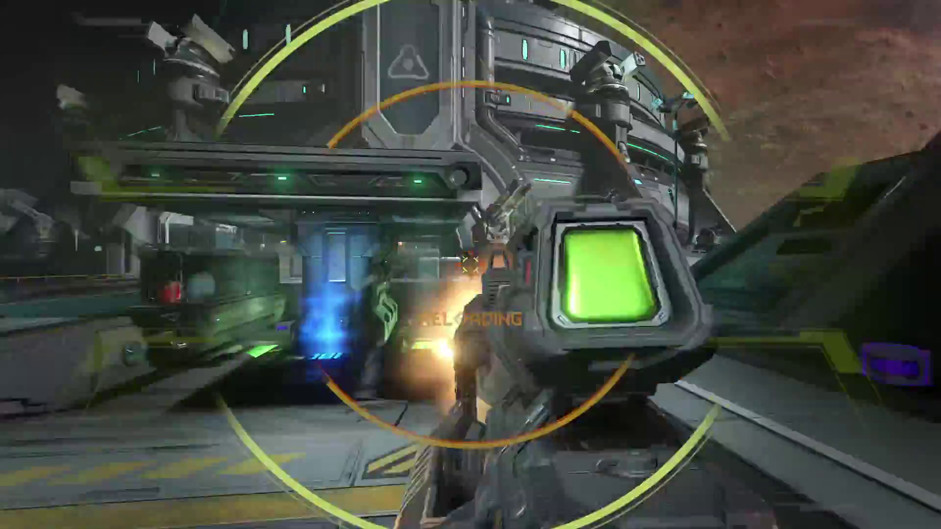
key("w")
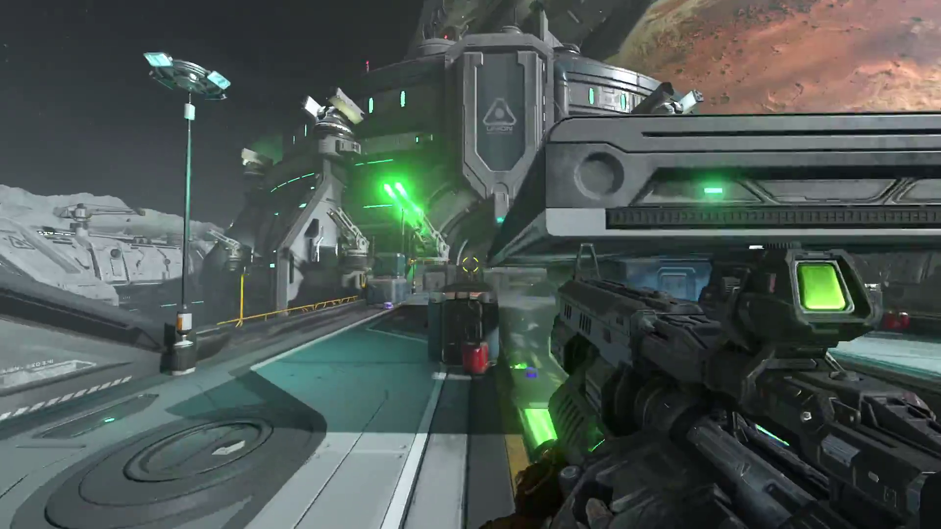
key("w")
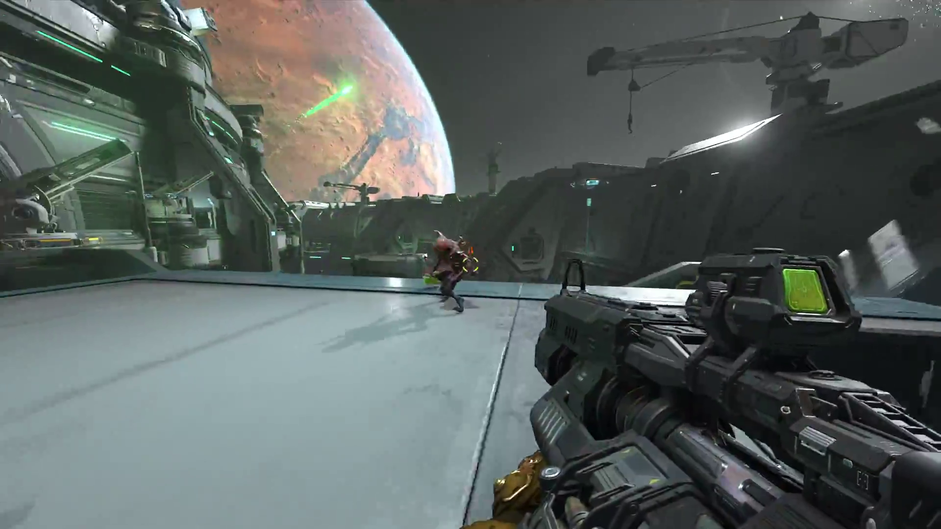
left_click(470, 265)
key("q")
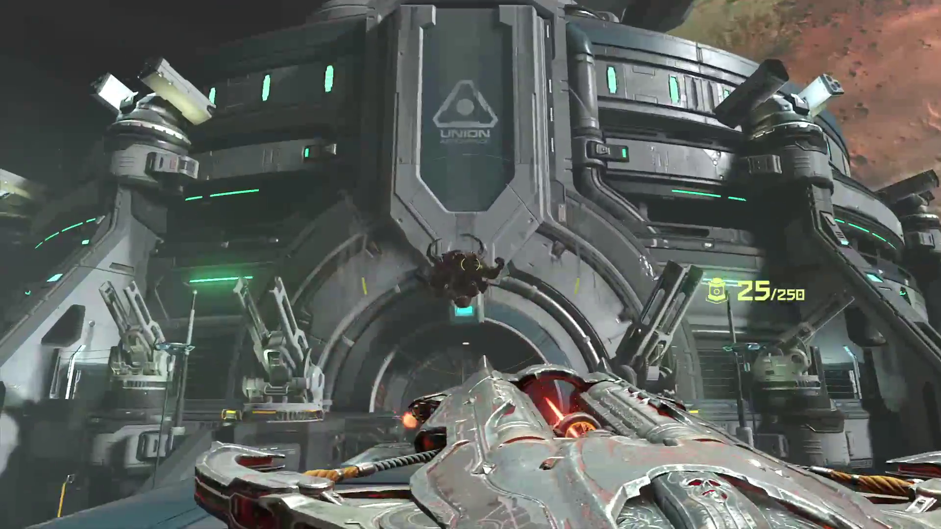
left_click(470, 265)
key("q")
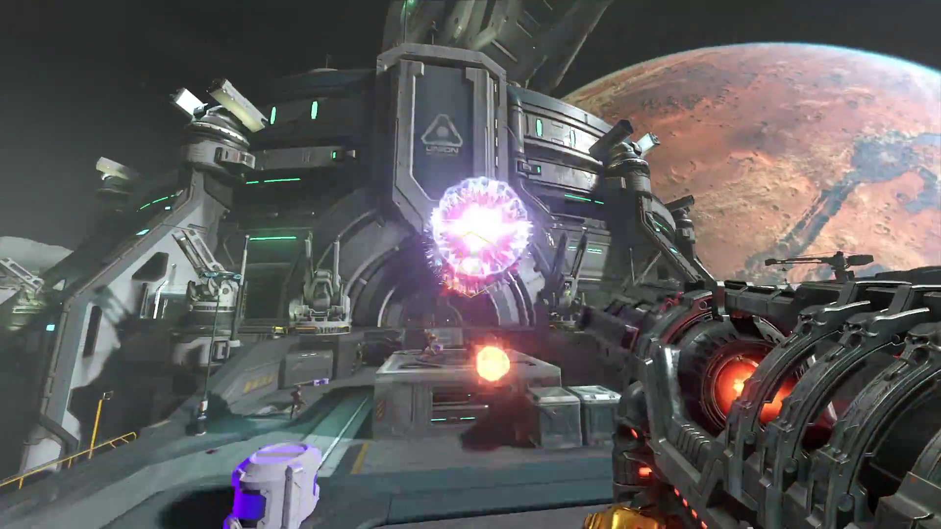
right_click(470, 264)
key("q")
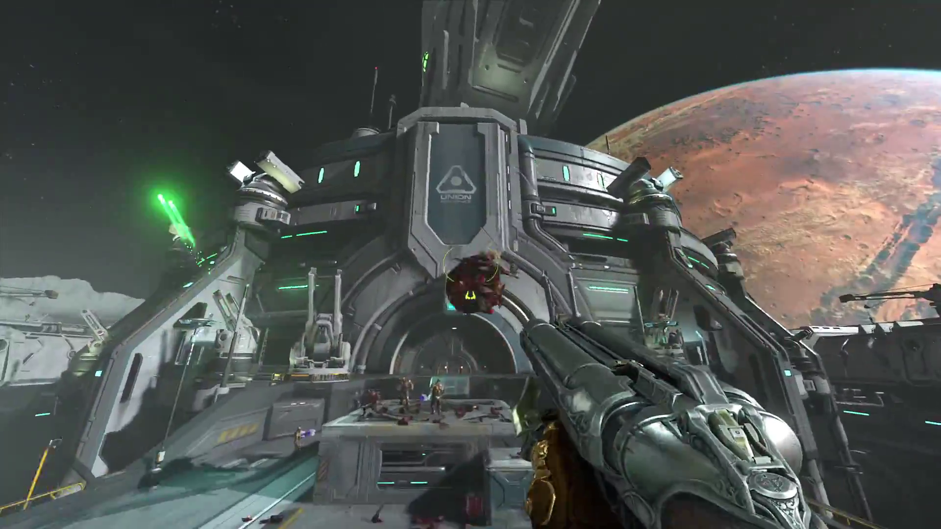
left_click(471, 265)
left_click(470, 265)
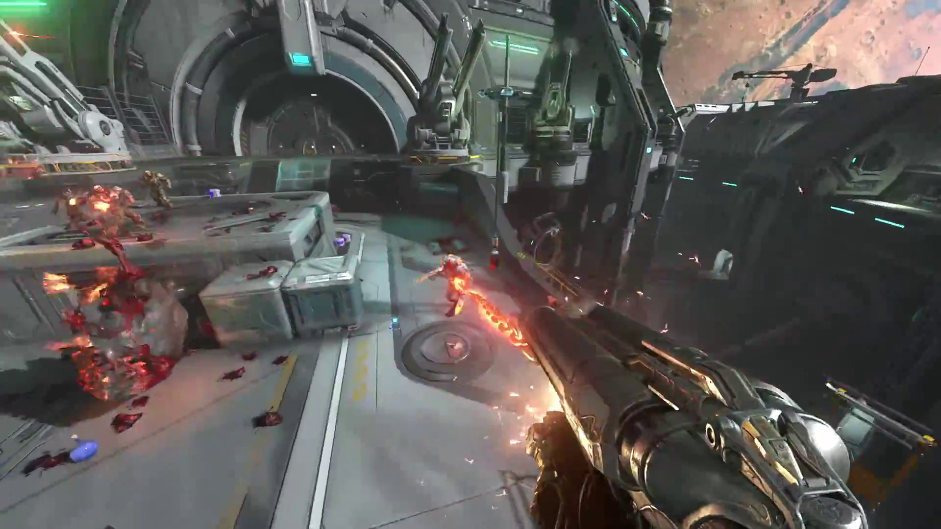
- Fight demons by the crates with a punch, super shotgun, red-core beam gun and a BFG blast
key("q")
key("f")
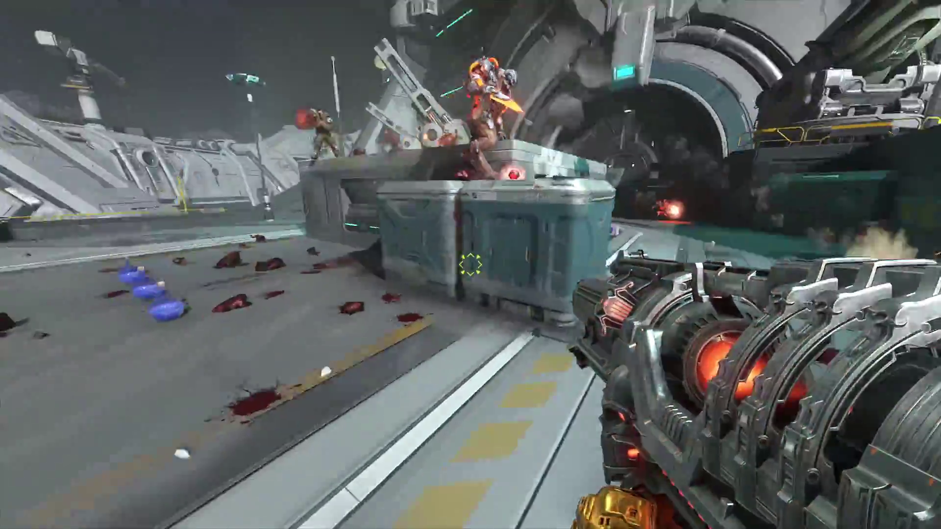
left_click(470, 264)
key("q")
left_click(470, 265)
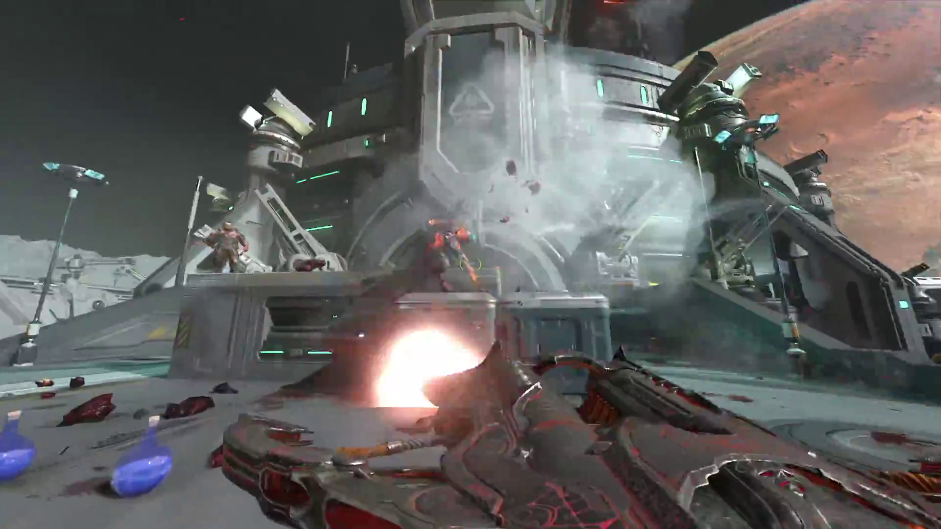
left_click(470, 265)
key("q")
left_click(470, 265)
left_click(470, 264)
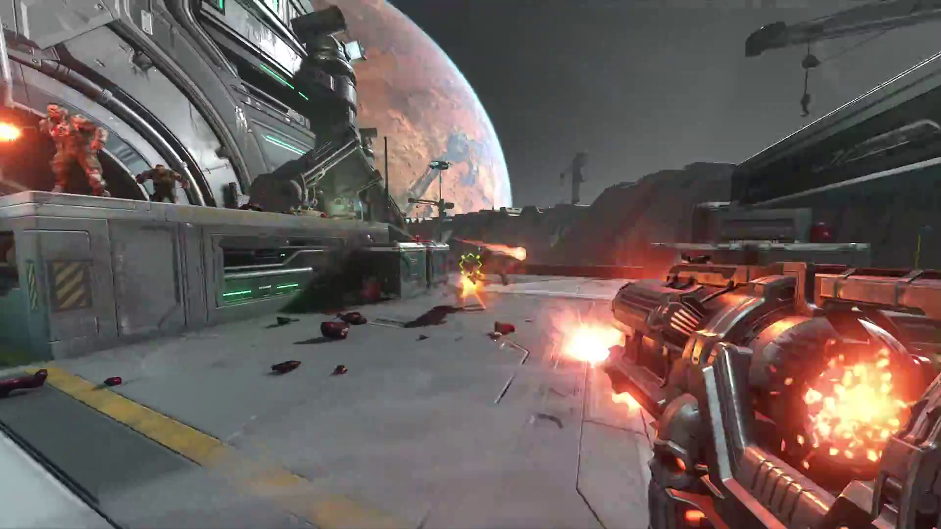
key("q")
left_click(470, 265)
key("q")
left_click(470, 265)
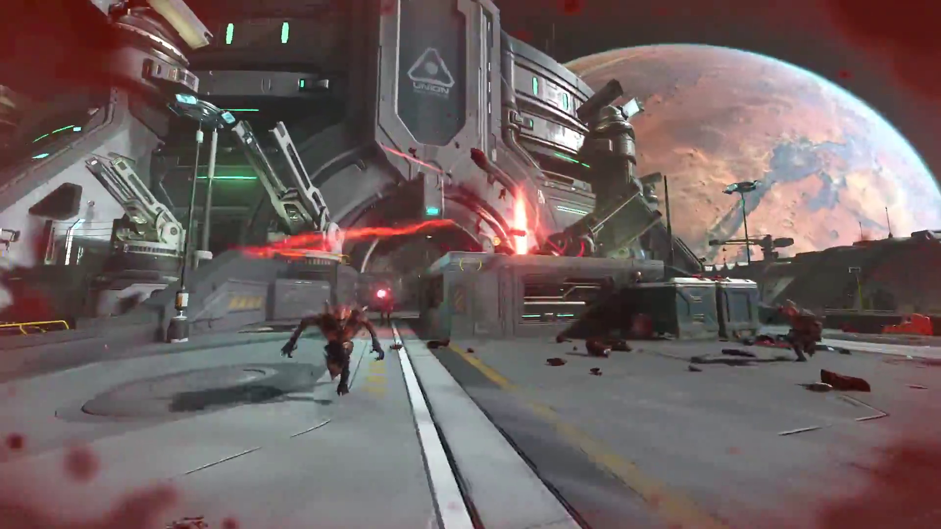
key("b")
left_click(471, 265)
- Keep clearing demons with the orange beam gun, golden weapon, super shotgun and heavy cannon
key("q")
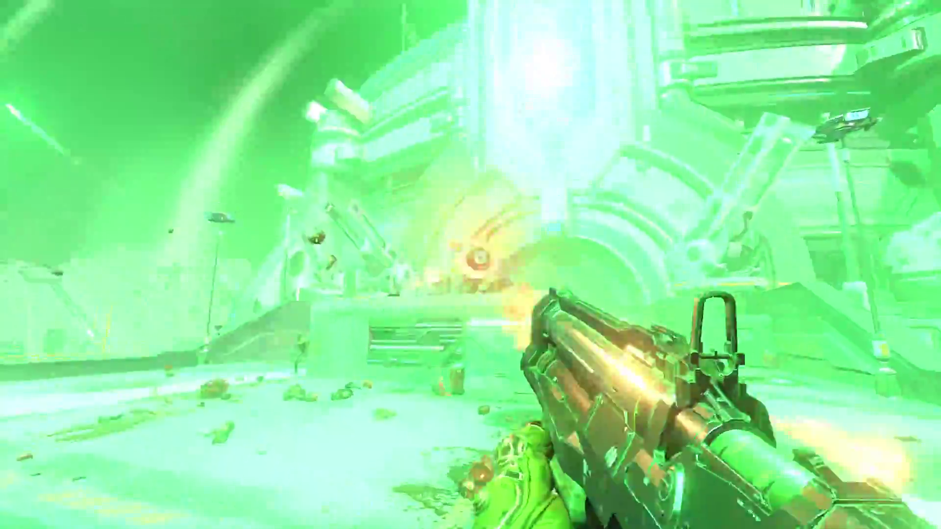
left_click(470, 265)
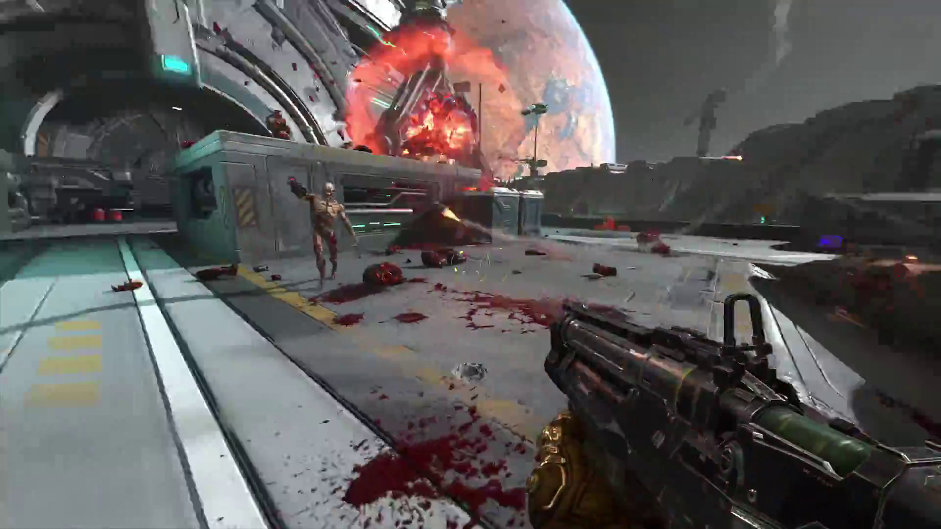
key("q")
left_click(470, 264)
left_click(471, 264)
key("q")
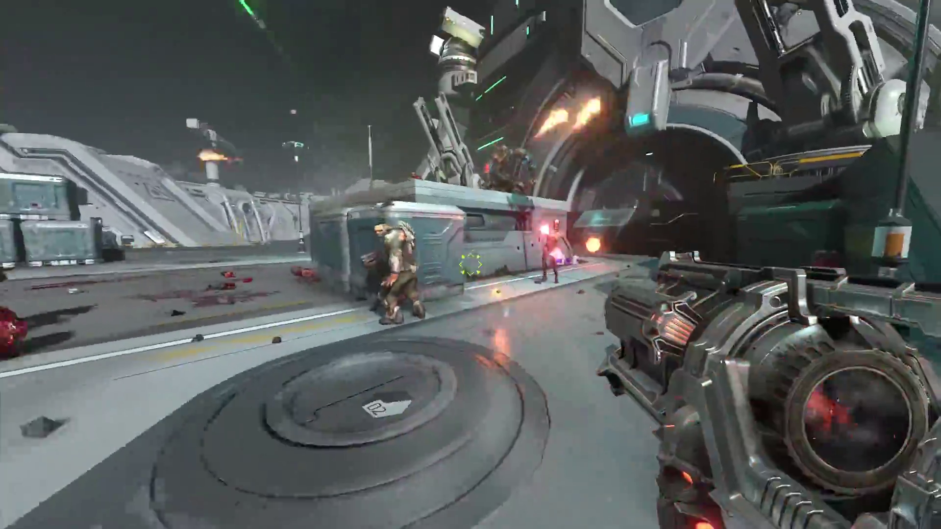
left_click(470, 265)
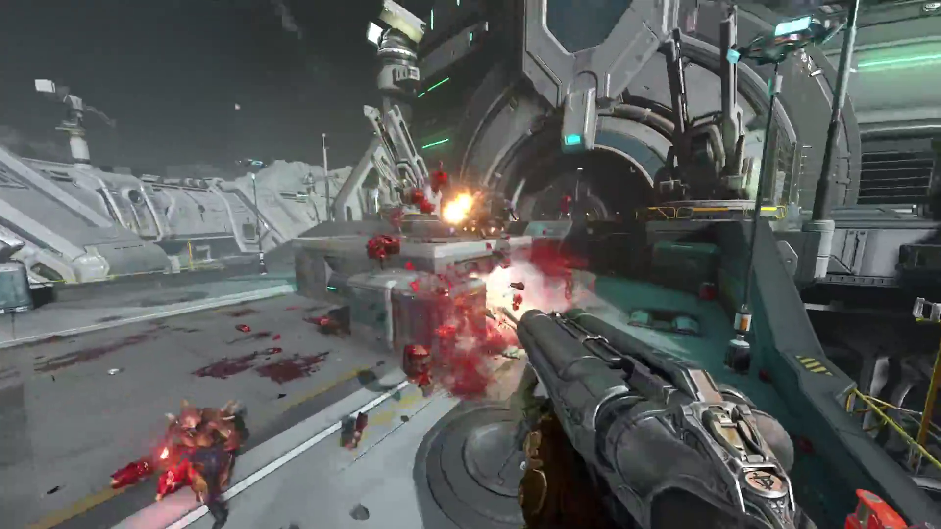
key("q")
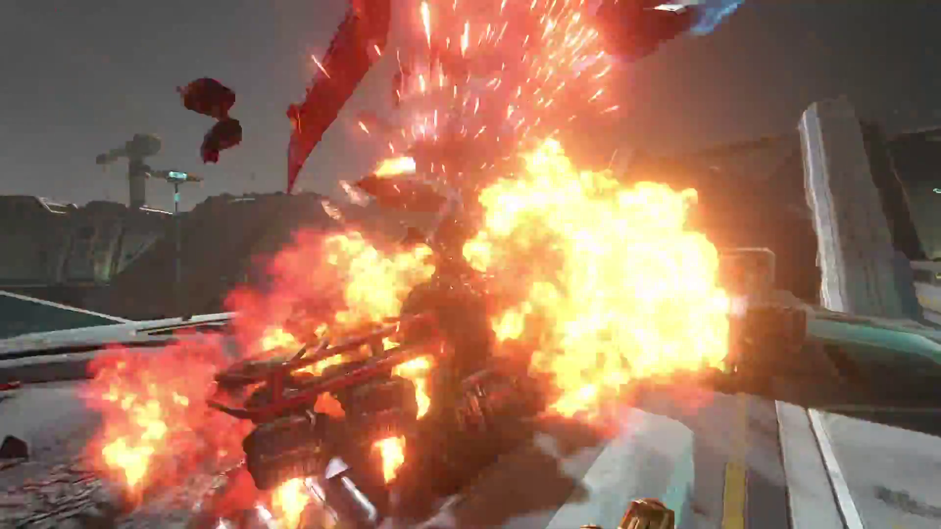
left_click(470, 265)
key("q")
left_click(470, 264)
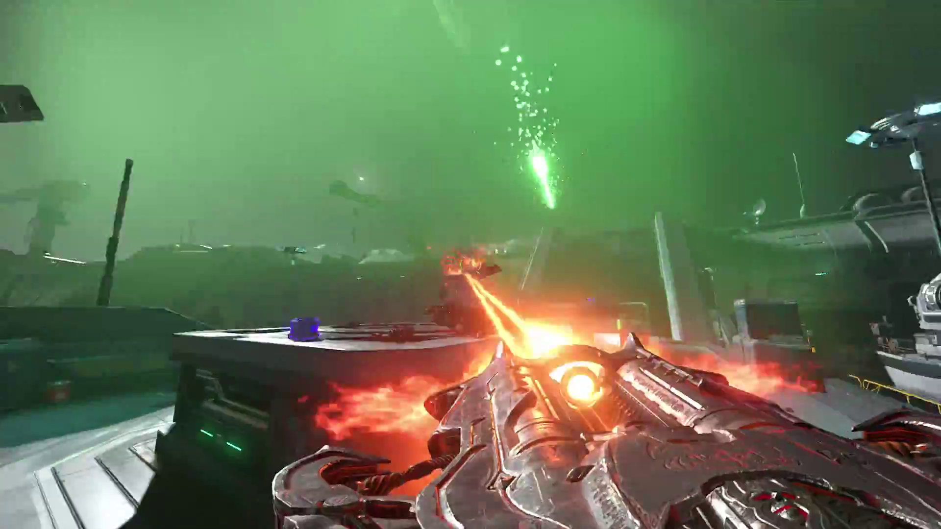
key("q")
left_click(470, 265)
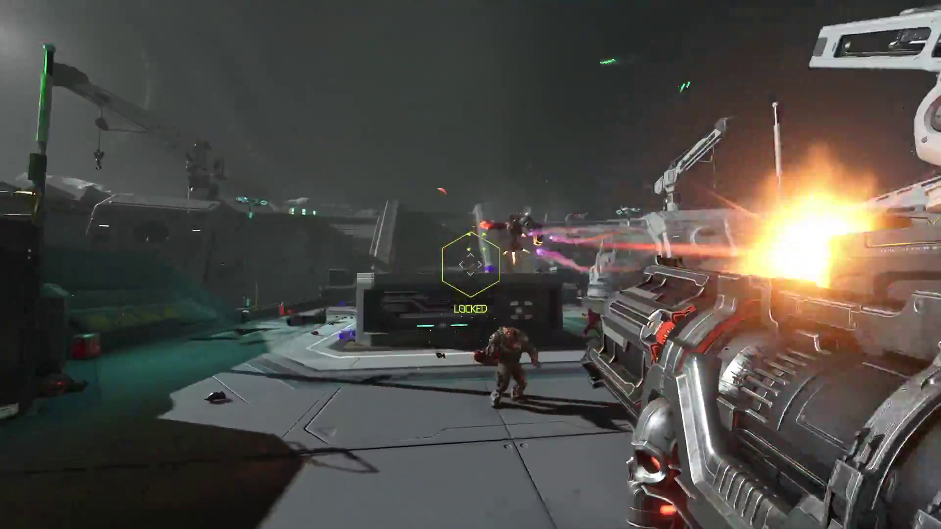
key("q")
left_click(470, 264)
key("q")
left_click(470, 264)
key("q")
left_click(471, 265)
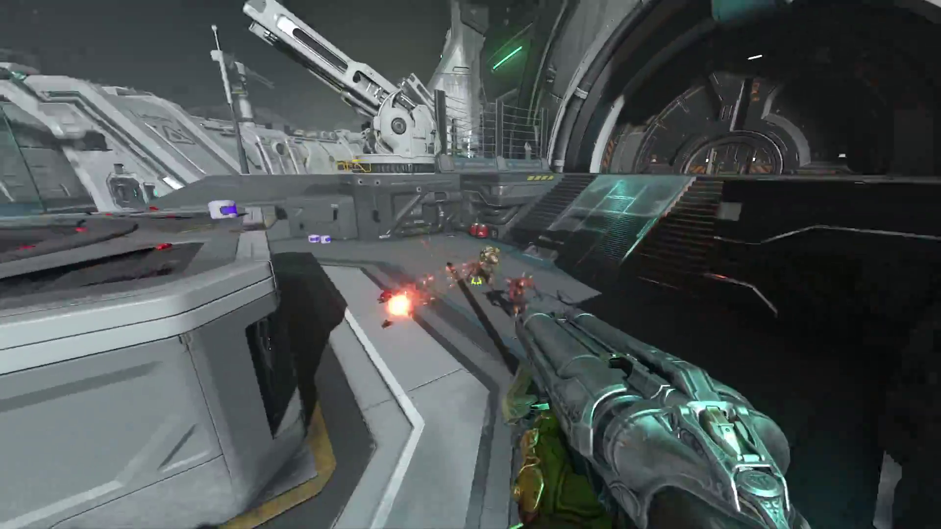
key("q")
left_click(471, 265)
key("q")
left_click(470, 264)
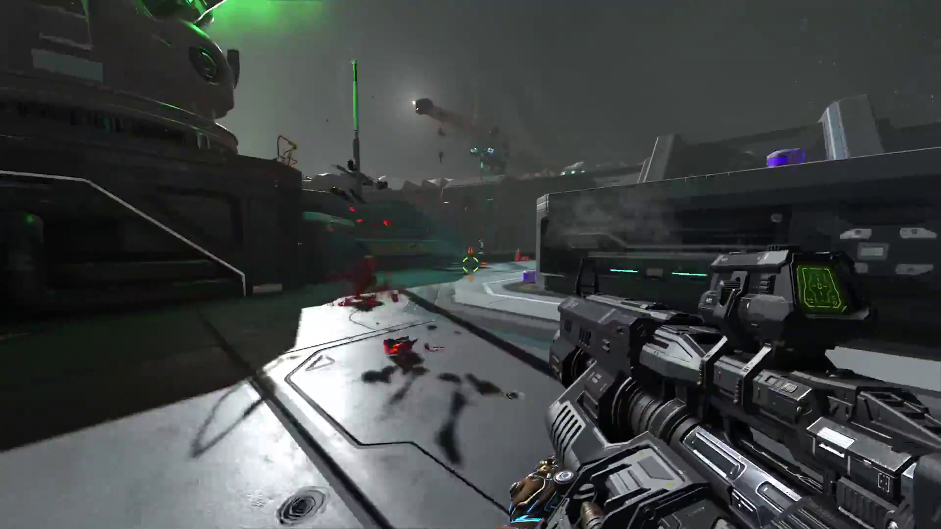
- Jump onto the raised platform and aim through the heavy cannon's scope
key("space")
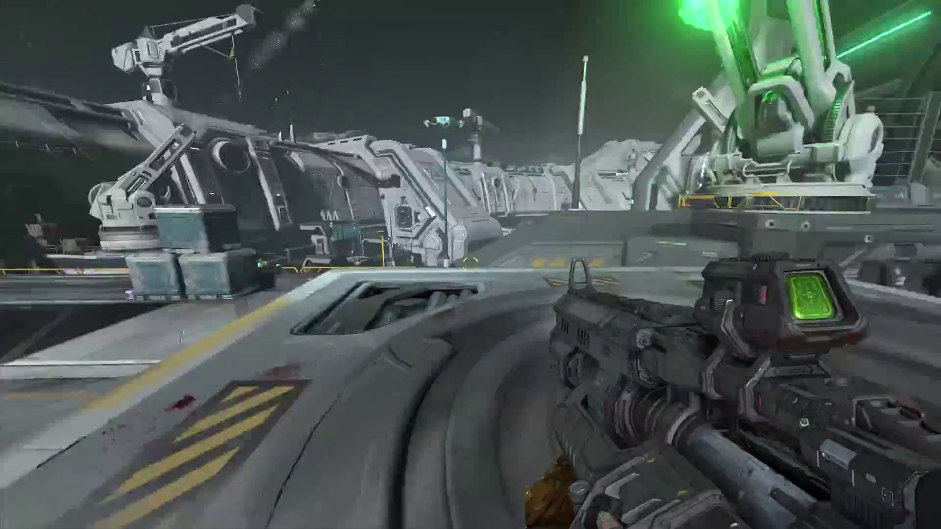
right_click(470, 265)
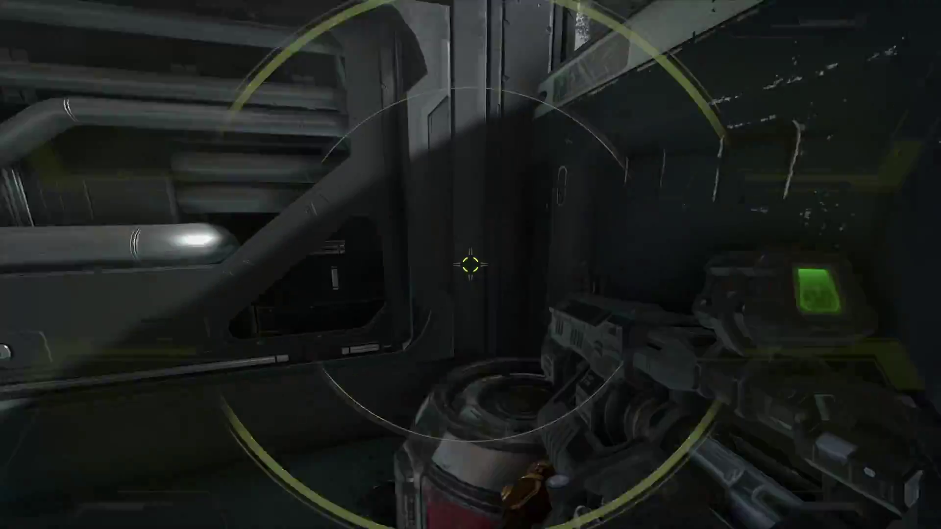
right_click(471, 264)
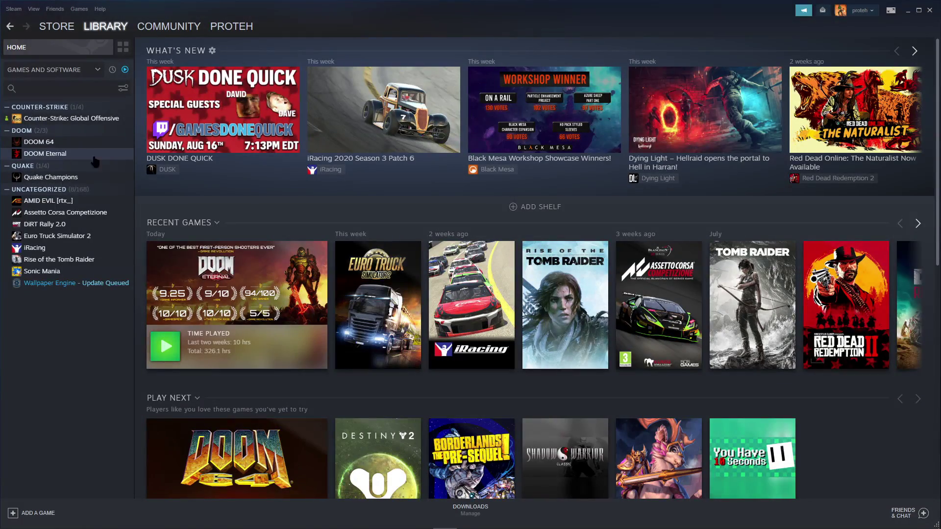
- Open Properties for DOOM Eternal from the Steam library and show its Local Files section
left_click(52, 160)
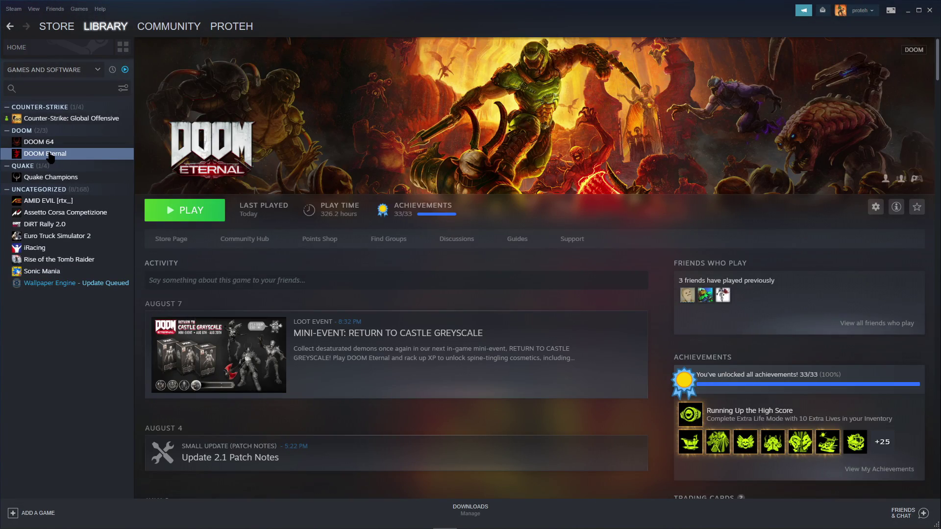
right_click(49, 156)
left_click(87, 154)
right_click(83, 155)
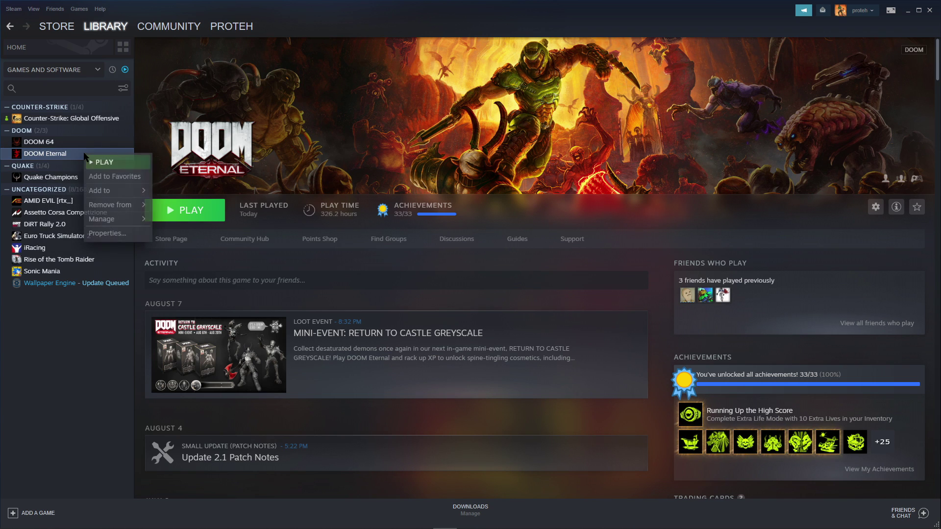
left_click(105, 233)
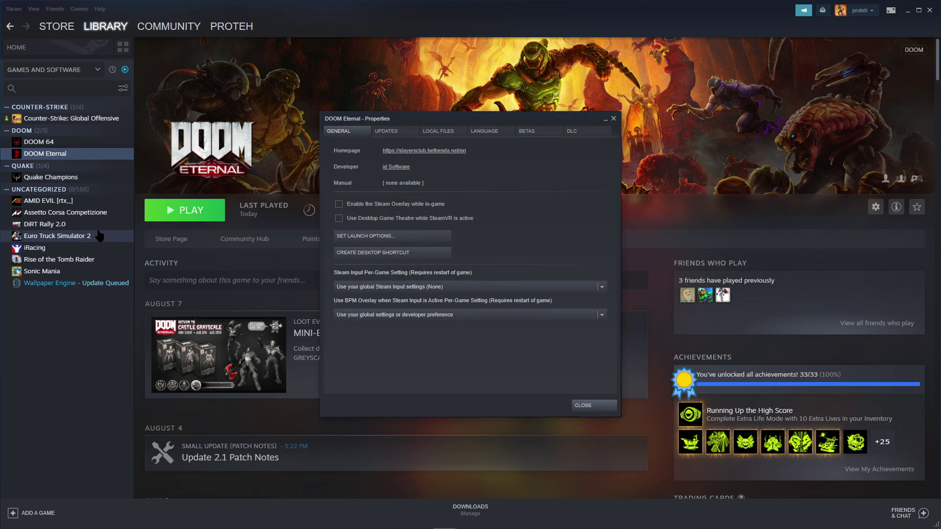
left_click(433, 133)
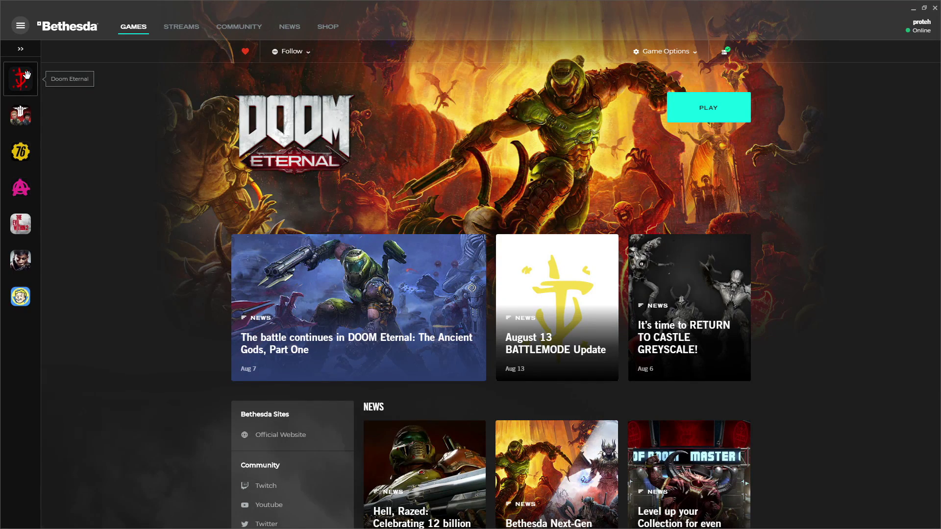
- Open the Game Options dropdown on the DOOM Eternal launcher page
left_click(675, 57)
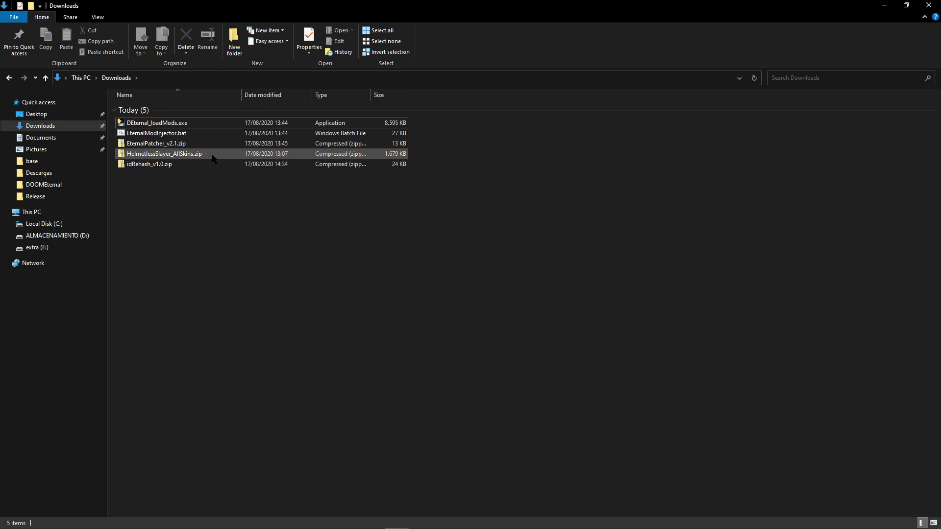
- Look over the five downloaded mod files in the Downloads folder
left_click(196, 153)
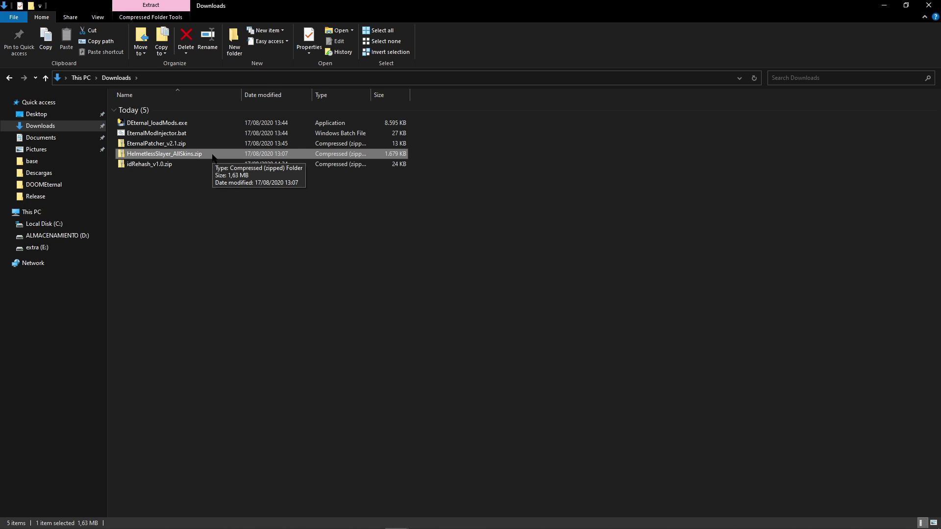
left_click(186, 122)
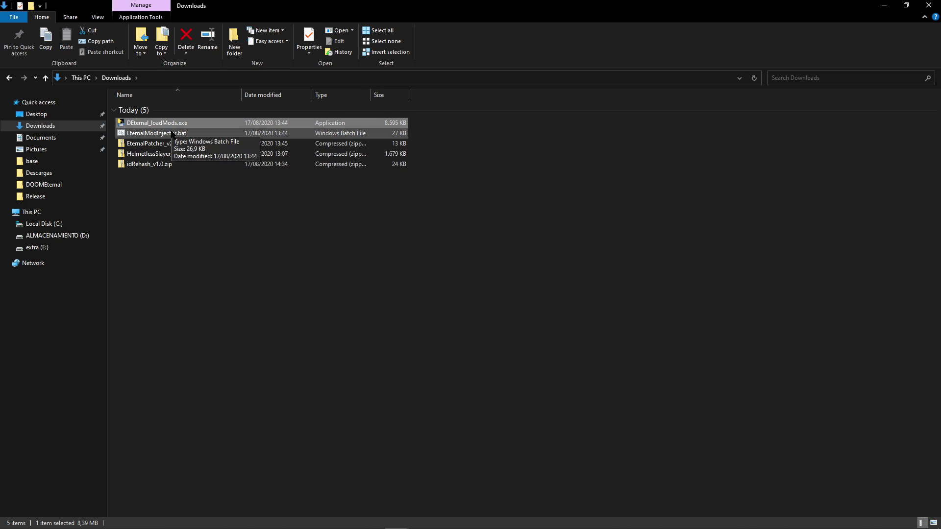
left_click(176, 133)
left_click(171, 143)
left_click(169, 164)
left_click(169, 143)
left_click(169, 134)
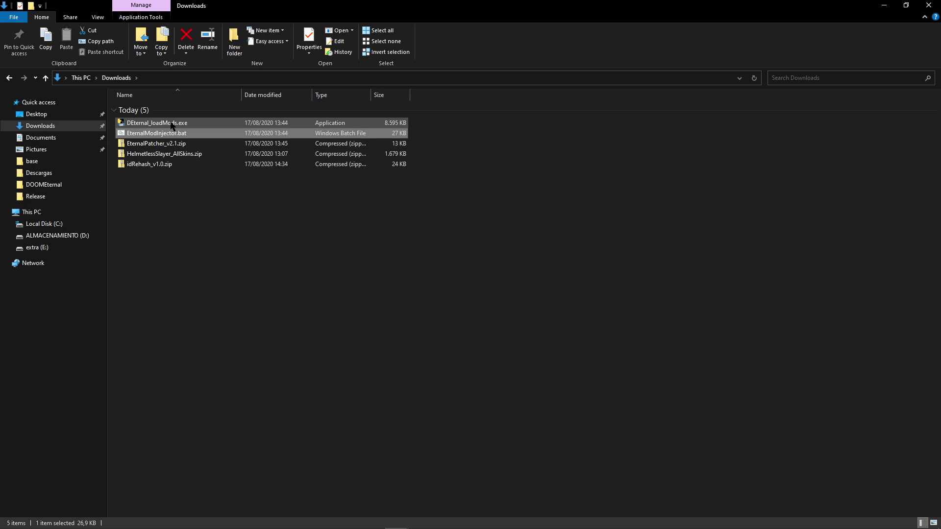
left_click(169, 123)
left_click(169, 133)
- Select DEternal_loadMods.exe and EternalModInjector.bat, then go to the DOOMEternal game folder
left_click(169, 143)
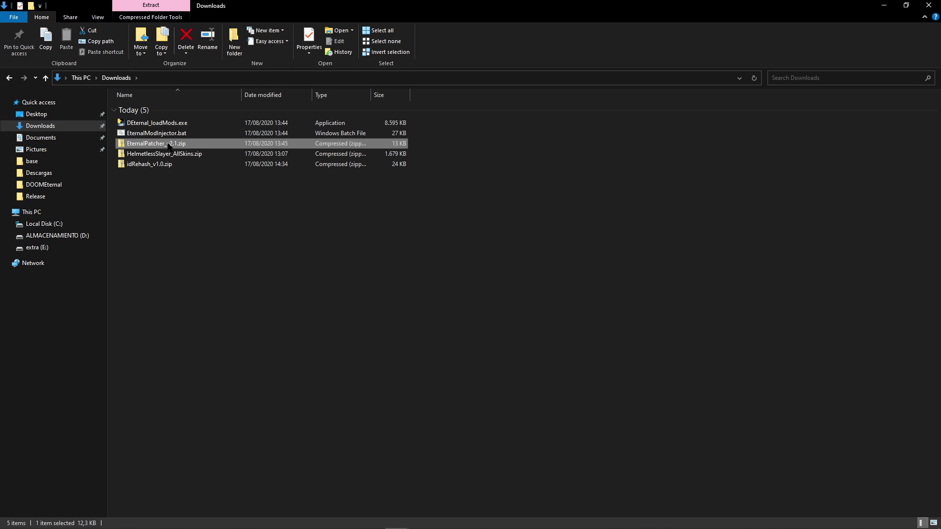
left_click(169, 133)
left_click(175, 123)
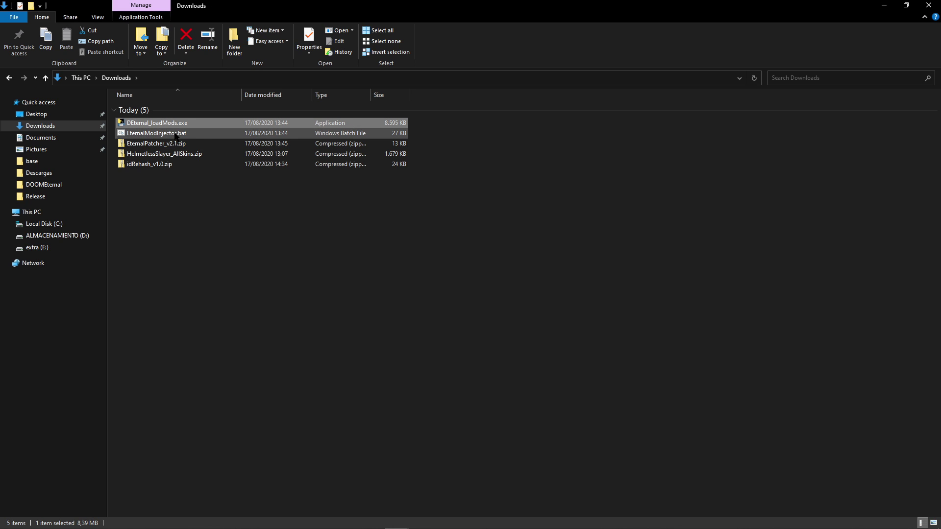
left_click(203, 134, "ctrl")
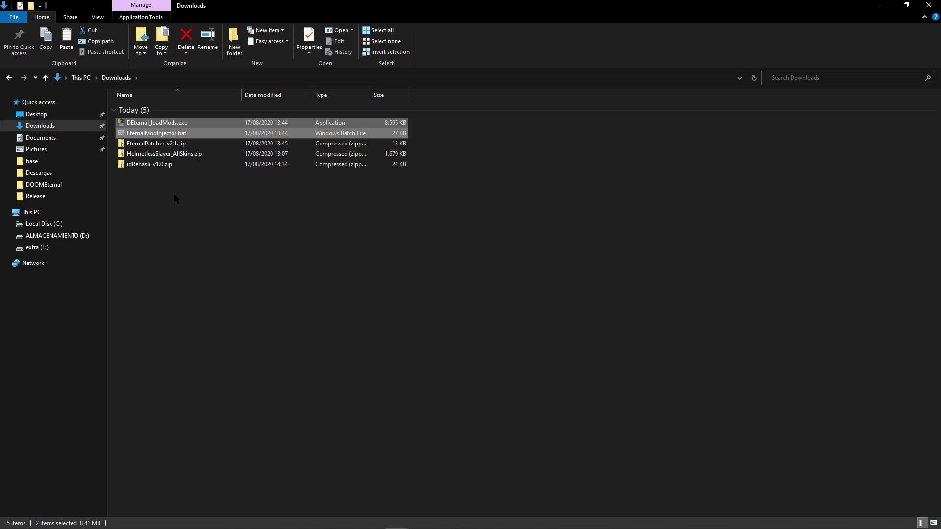
left_click(61, 189)
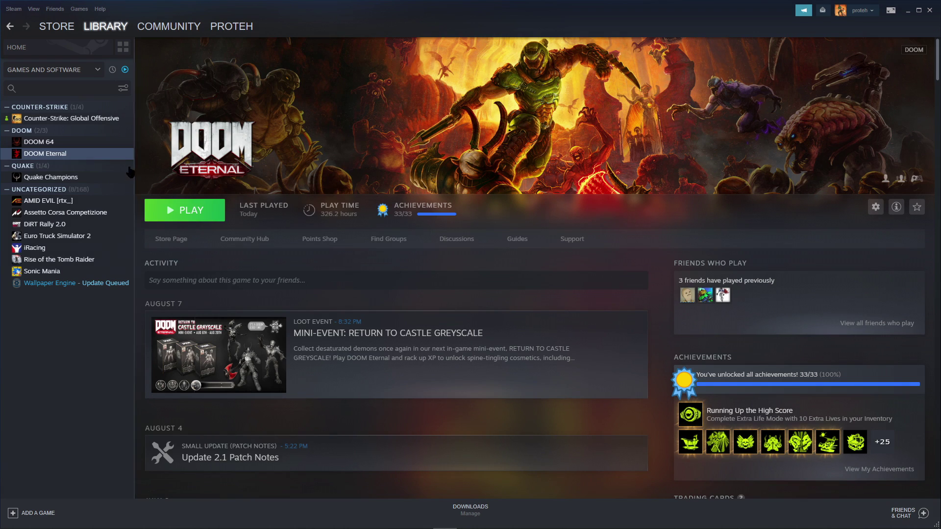
- Use Manage > Browse local files on DOOM Eternal to open its install folder
right_click(89, 154)
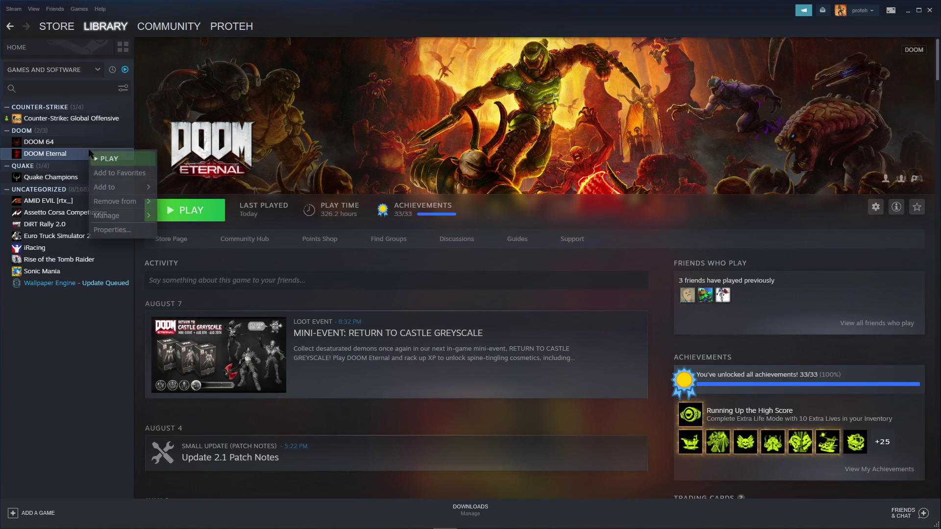
mouse_move(121, 210)
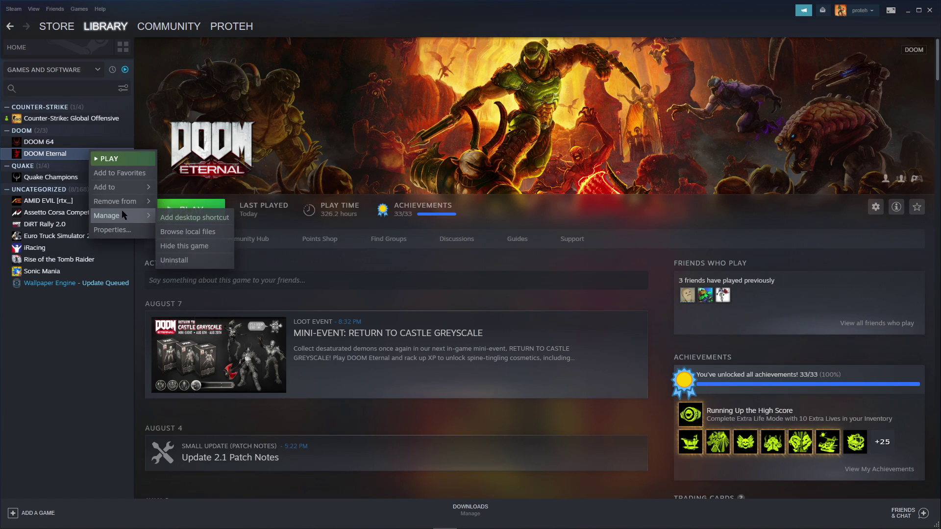
left_click(188, 231)
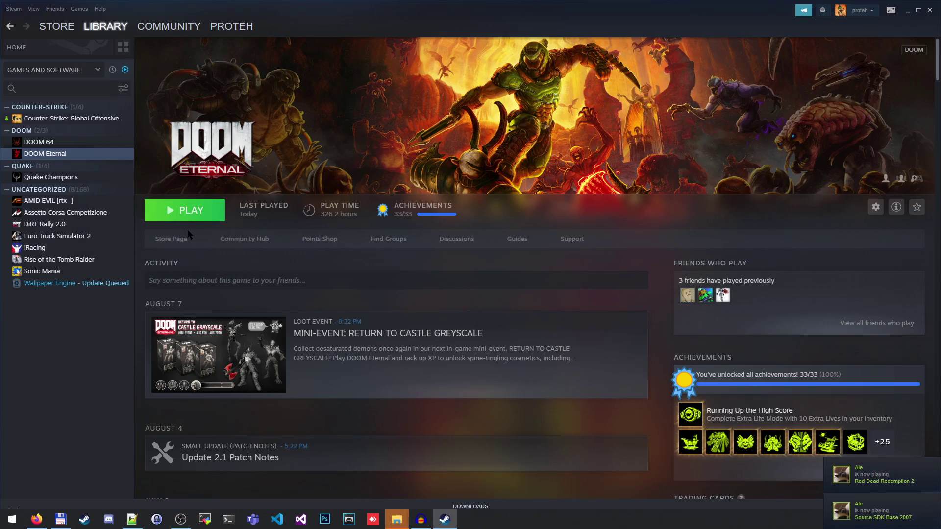
mouse_move(397, 519)
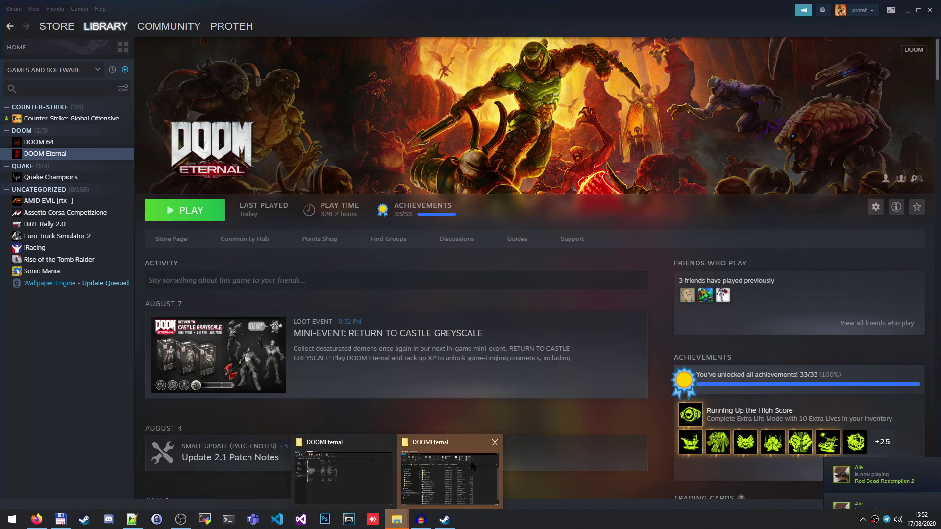
mouse_move(496, 447)
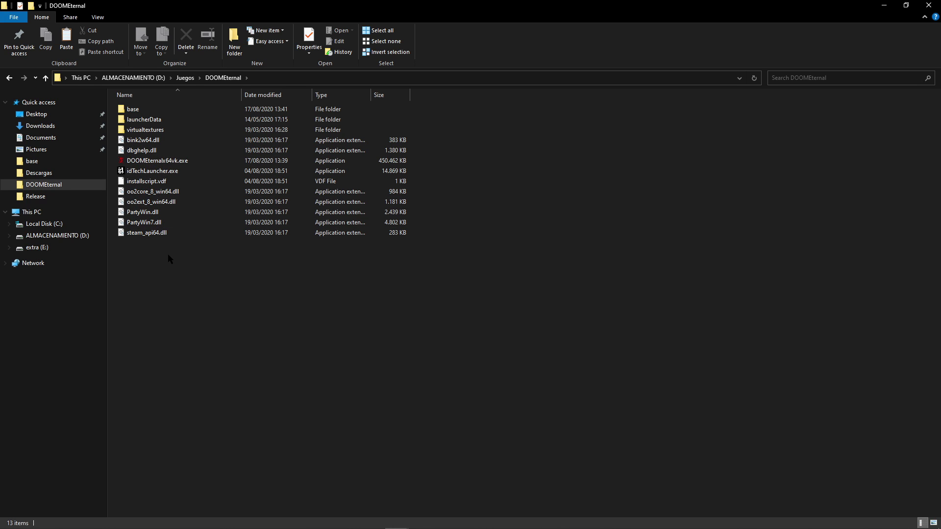
- Paste EternalModInjector.bat and DEternal_loadMods.exe into DOOMEternal, then return to Downloads
key("ctrl+v")
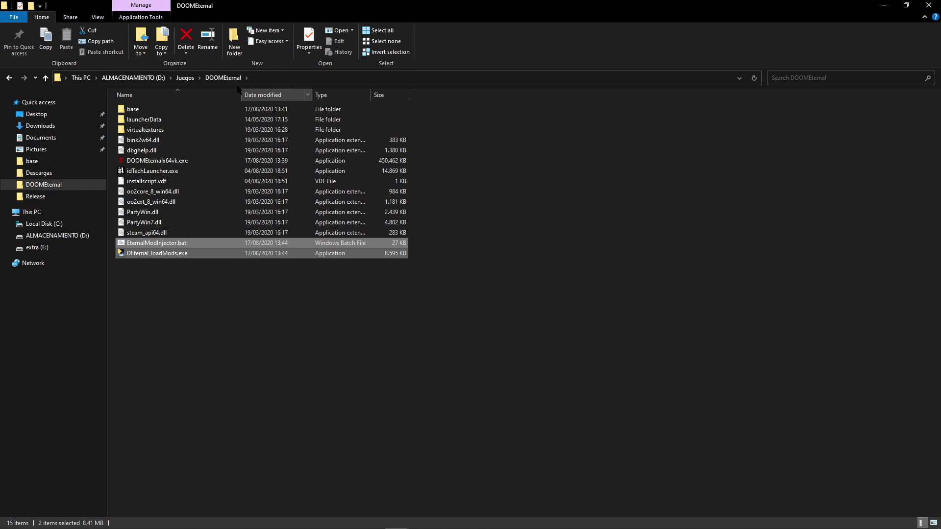
left_click(40, 126)
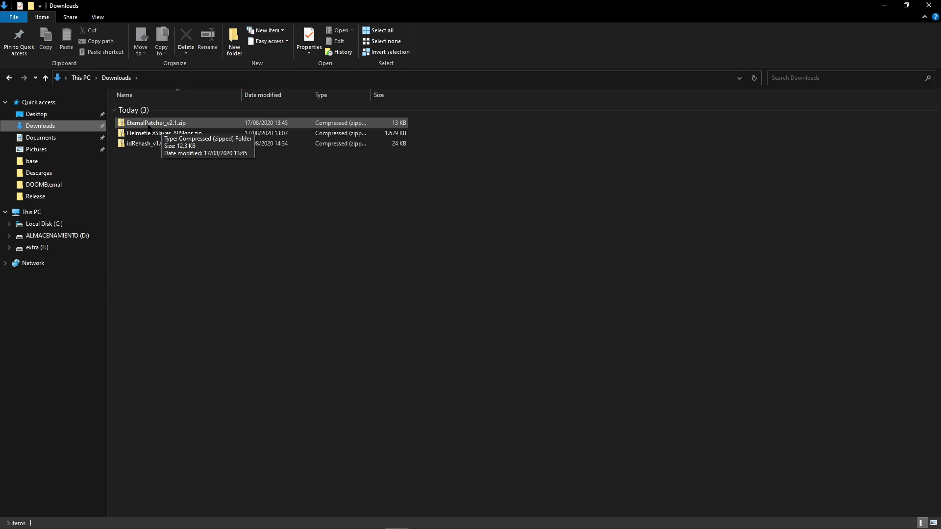
- Copy EternalPatcher.exe and EternalPatcher.exe.config from EternalPatcher_v2.1.zip into the DOOMEternal folder
left_click(149, 124)
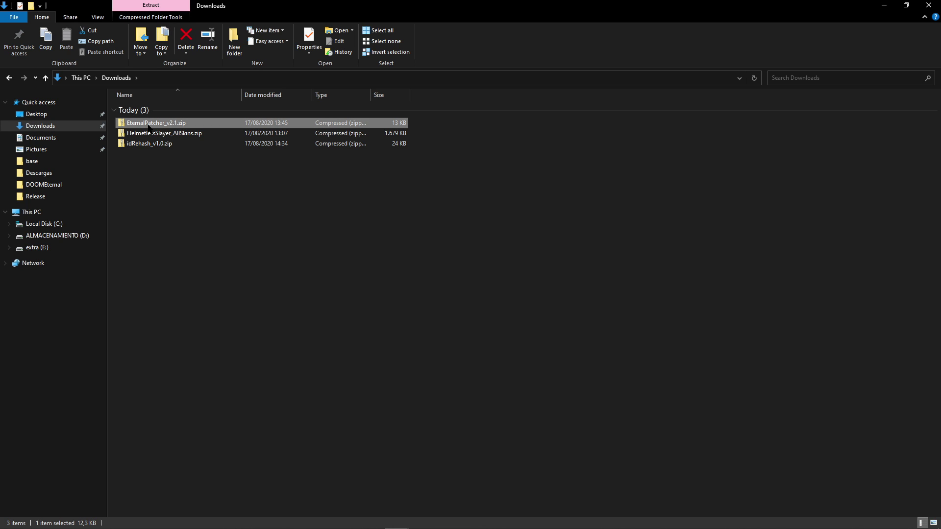
double_click(149, 123)
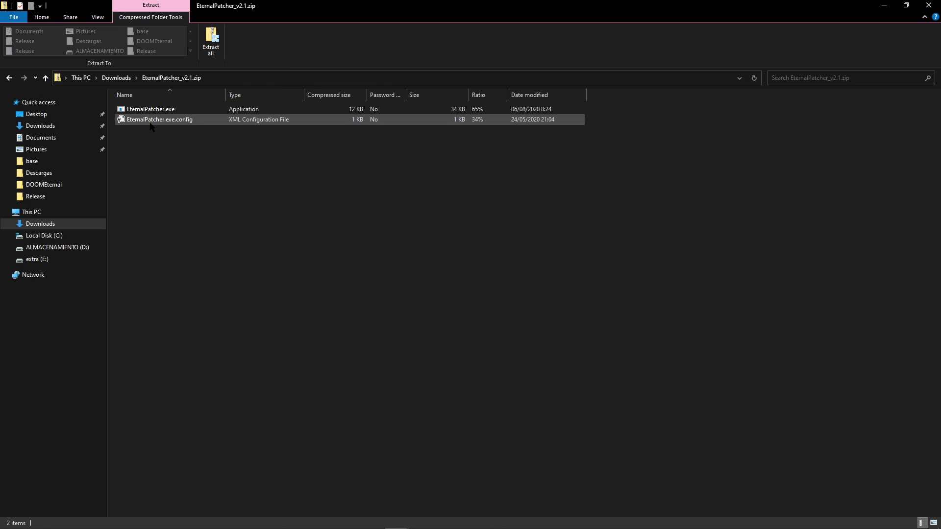
left_click(151, 109)
left_click(161, 122, "shift")
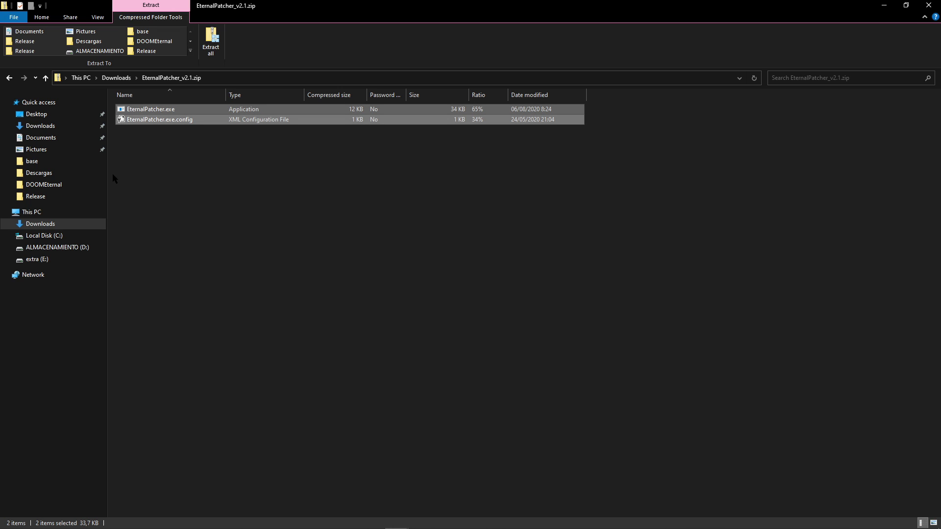
left_click(66, 185)
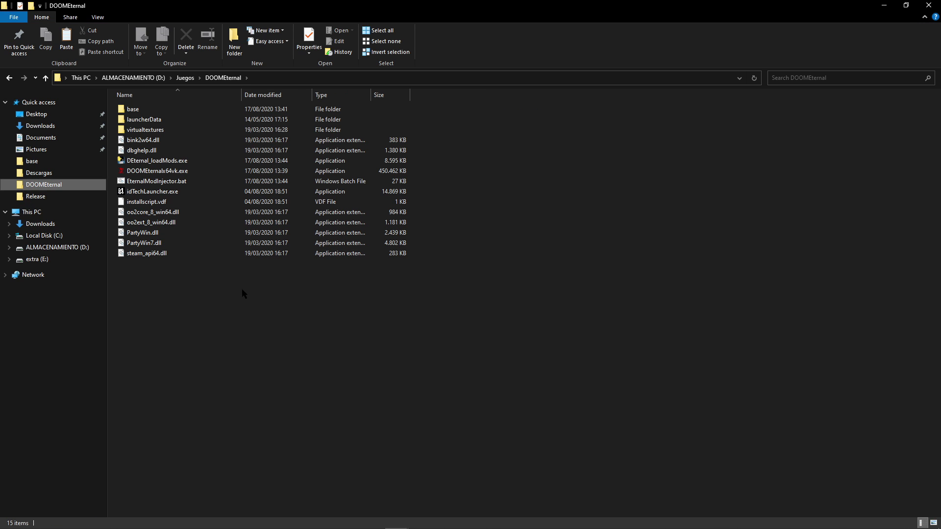
key("ctrl+v")
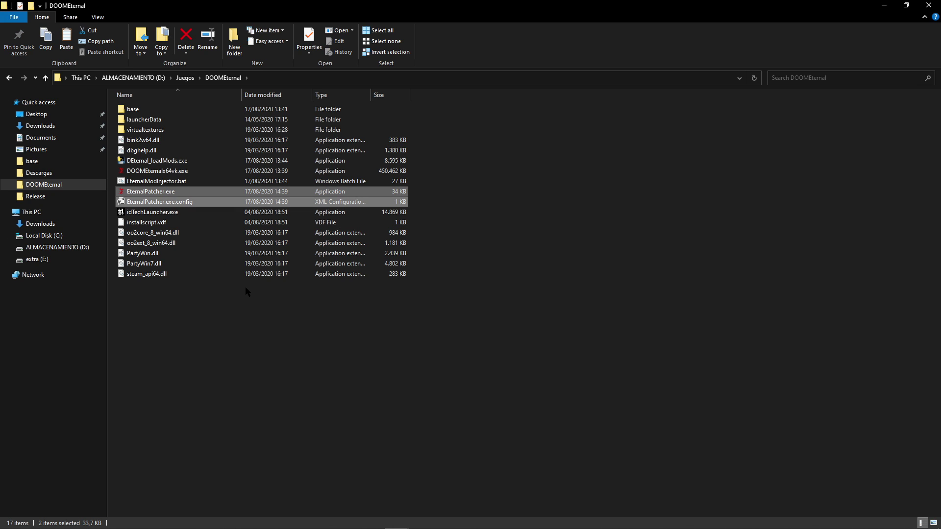
left_click(64, 126)
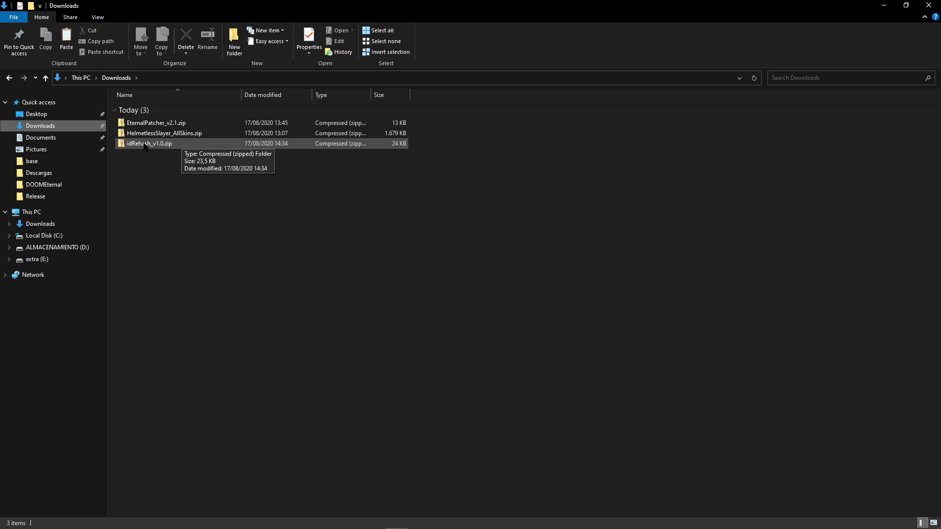
- Paste idRehash.exe and idRehash.map from idRehash_v1.0.zip into DOOMEternal's base folder
double_click(181, 144)
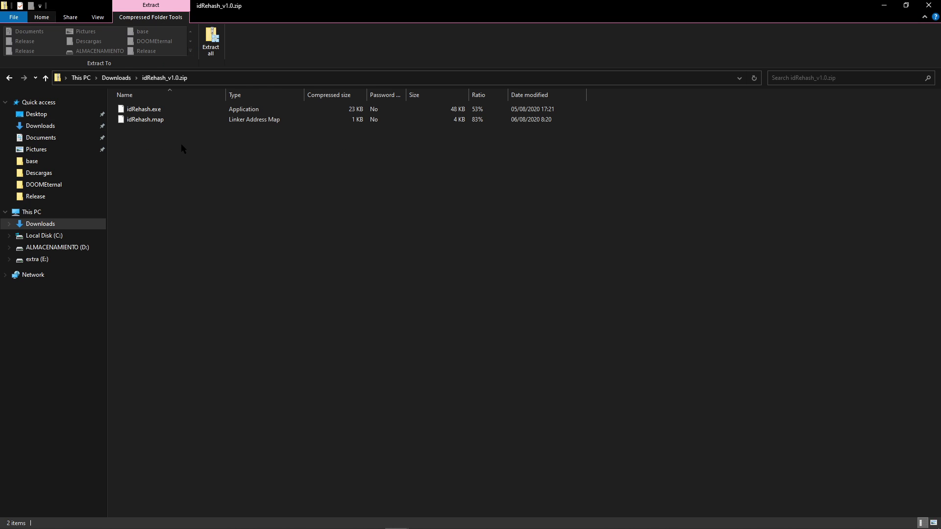
left_click(169, 112)
left_click(163, 120, "shift")
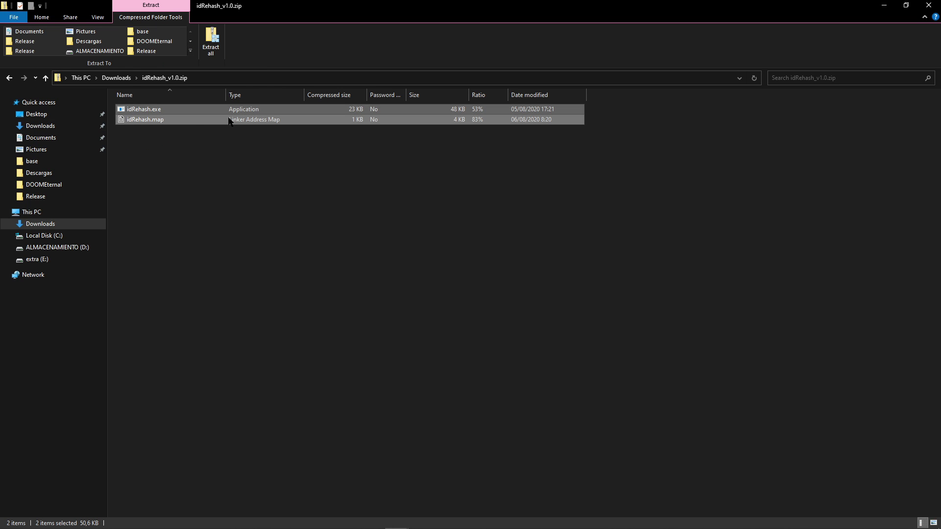
left_click(50, 185)
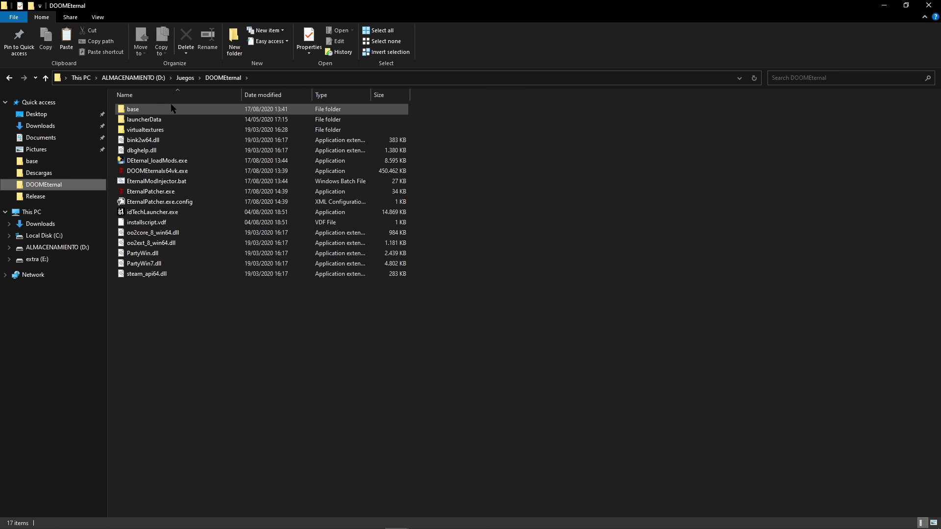
mouse_move(144, 113)
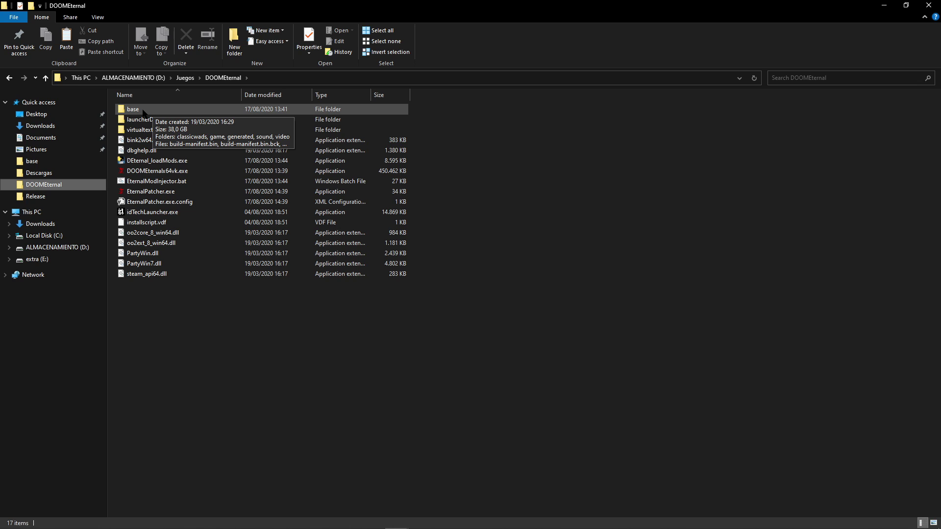
left_click(144, 113)
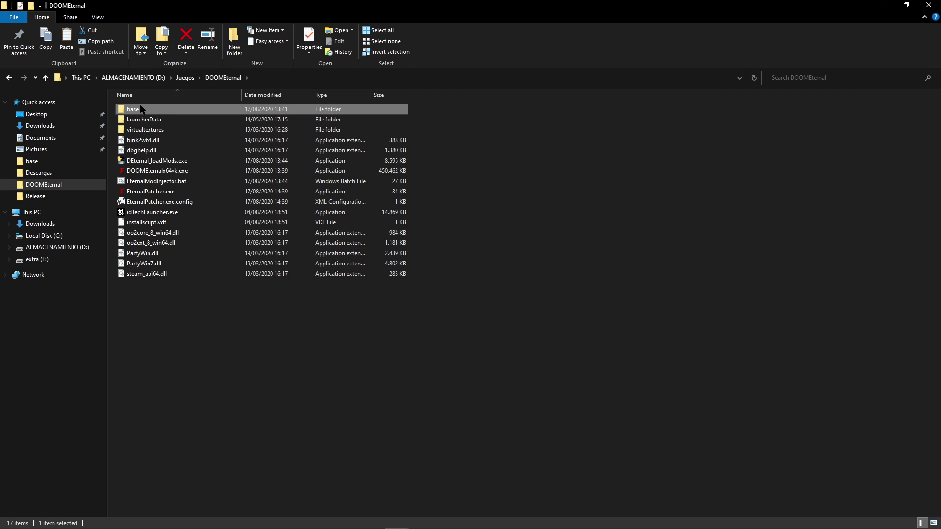
double_click(146, 112)
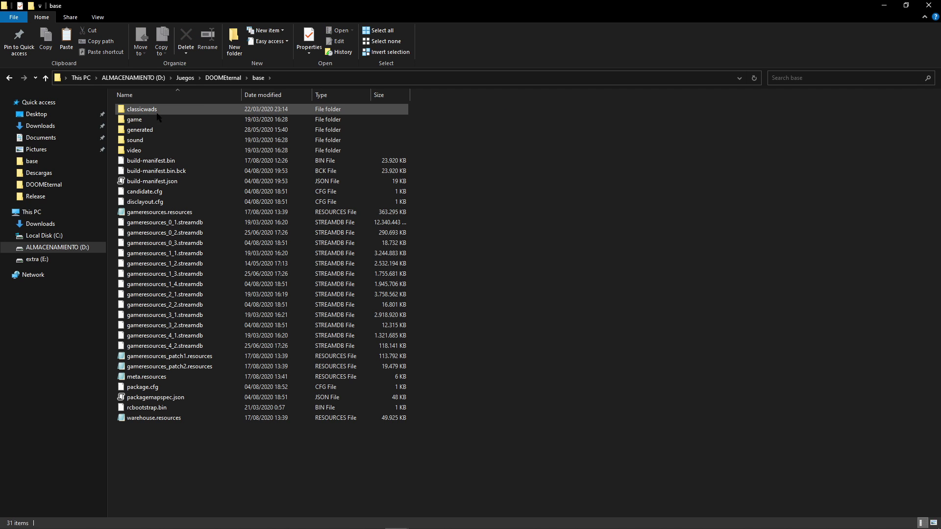
key("ctrl+v")
- Return to Downloads and select HelmetlessSlayer_AllSkins.zip
left_click(493, 237)
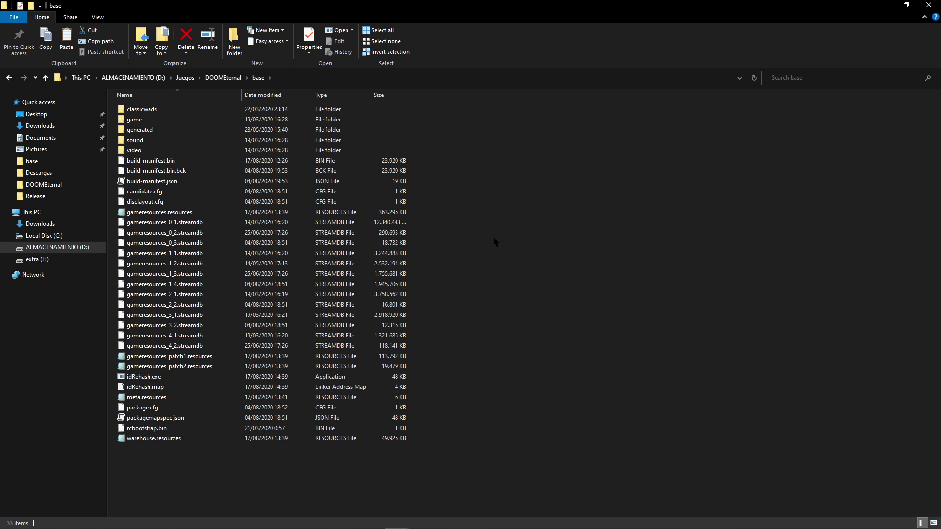
left_click(40, 125)
left_click(173, 133)
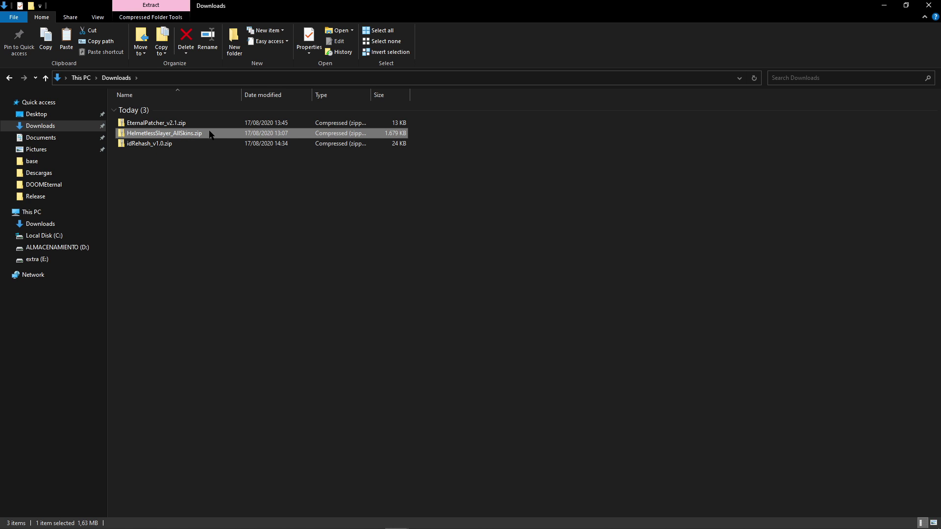
- Copy HelmetlessSlayer_AllSkins.zip and create a new folder named Mods in DOOMEternal
key("ctrl+c")
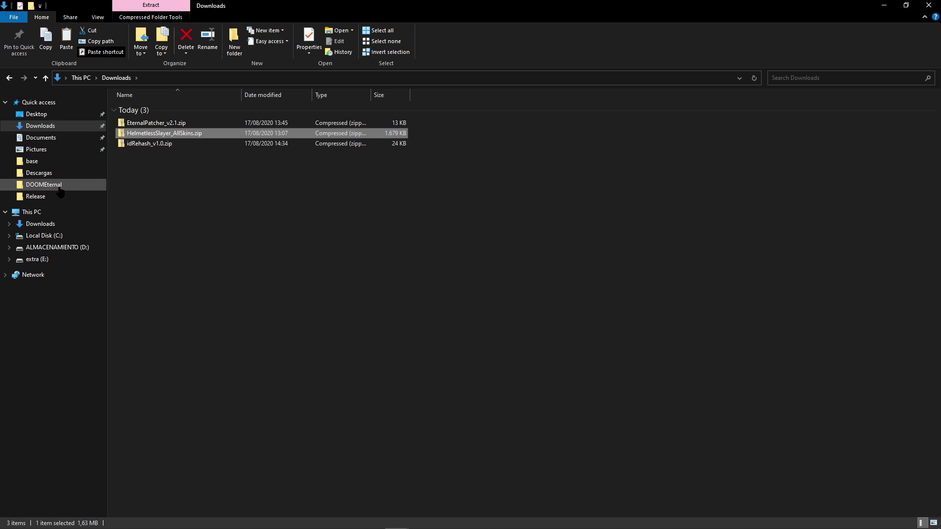
left_click(44, 185)
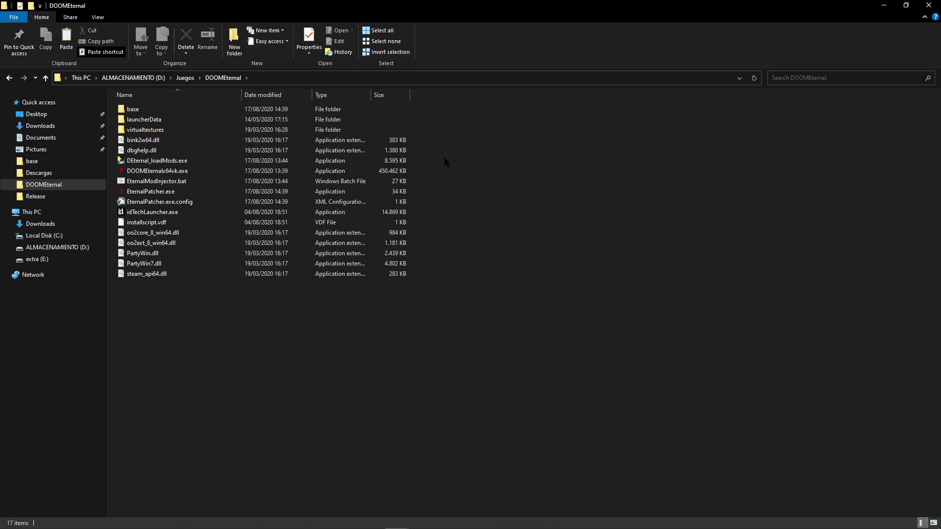
key("ctrl+shift+n")
type("Mod")
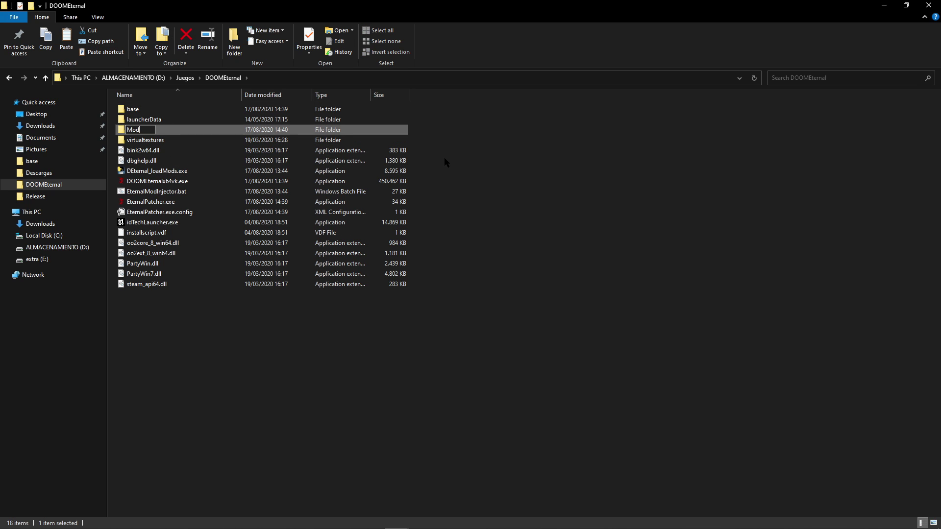
type("s")
key("Return")
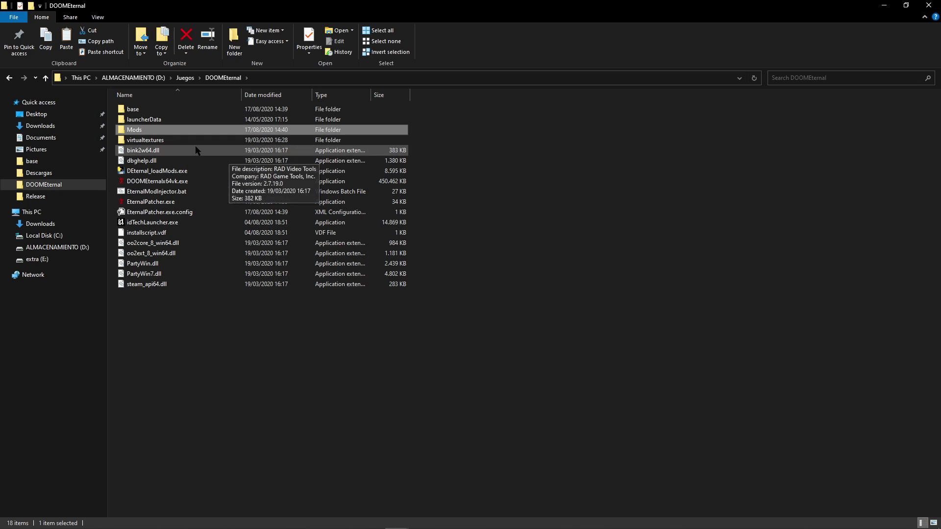
- Paste HelmetlessSlayer_AllSkins.zip into the Mods folder
double_click(149, 130)
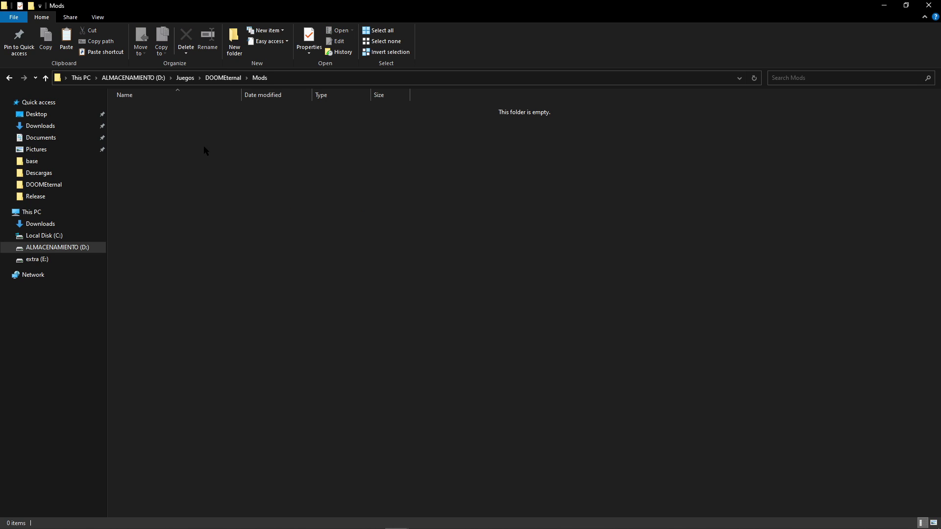
key("ctrl+v")
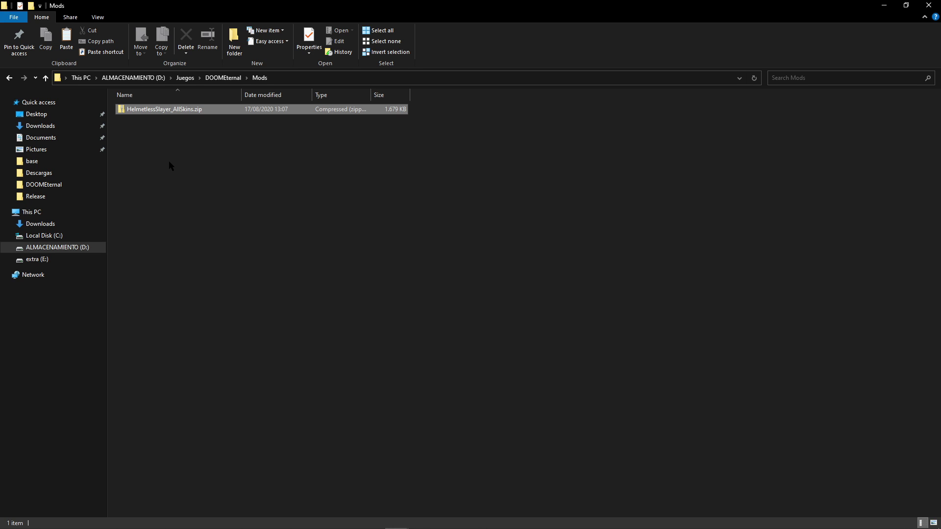
left_click(169, 161)
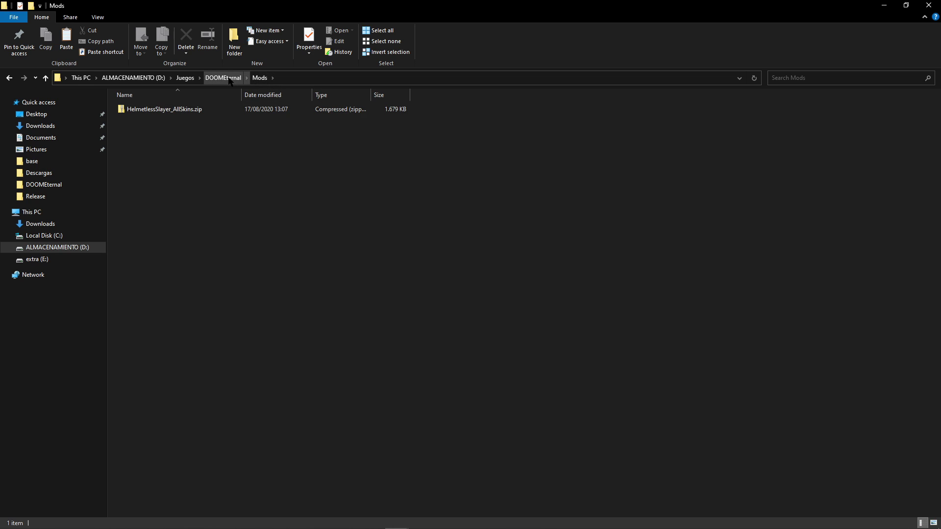
- Run EternalModInjector.bat from DOOMEternal, allow it, and continue past its three notices
key("alt+Left")
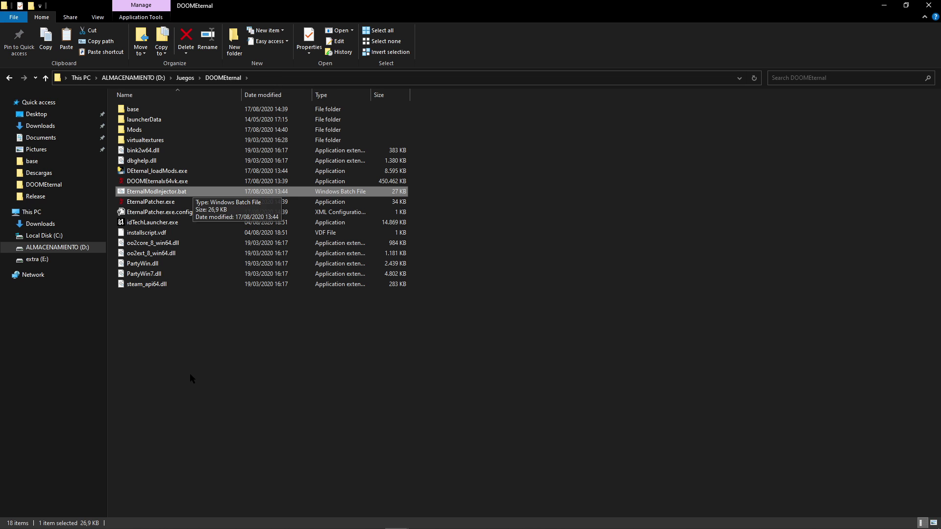
double_click(206, 195)
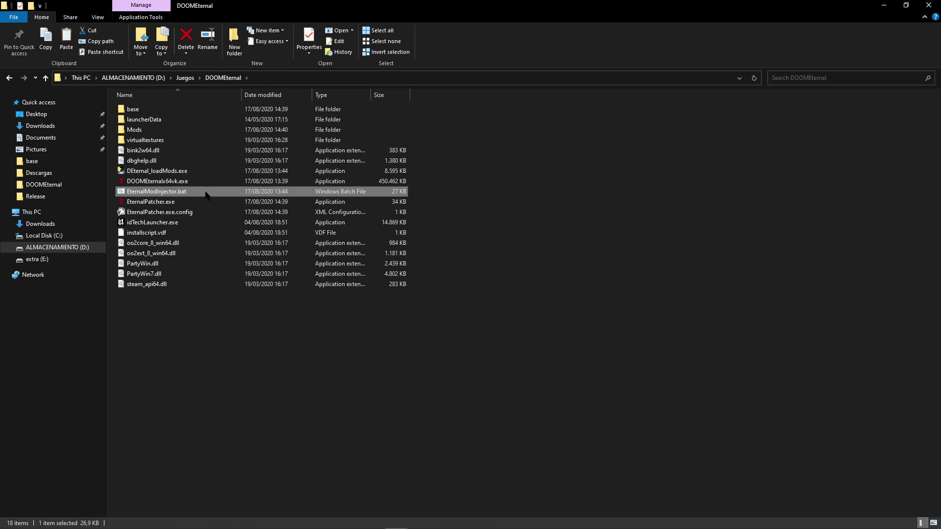
left_click(501, 280)
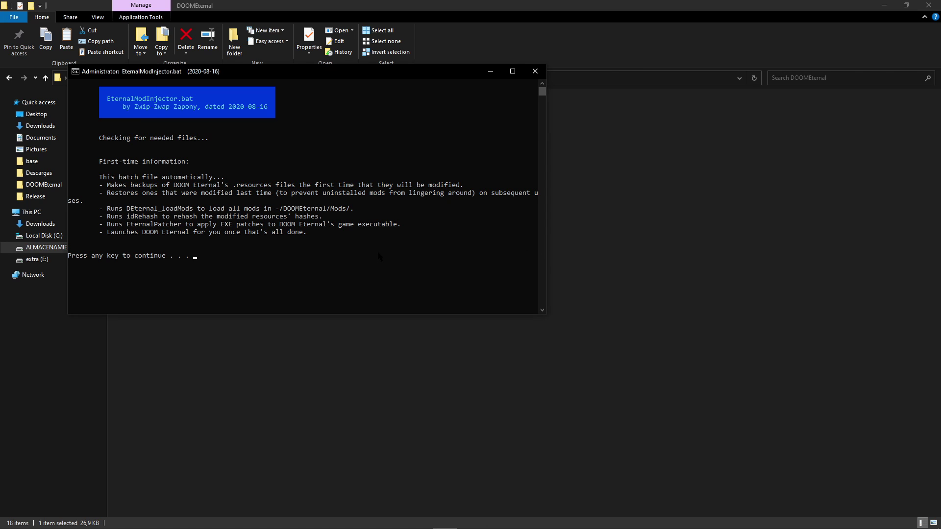
key("Return")
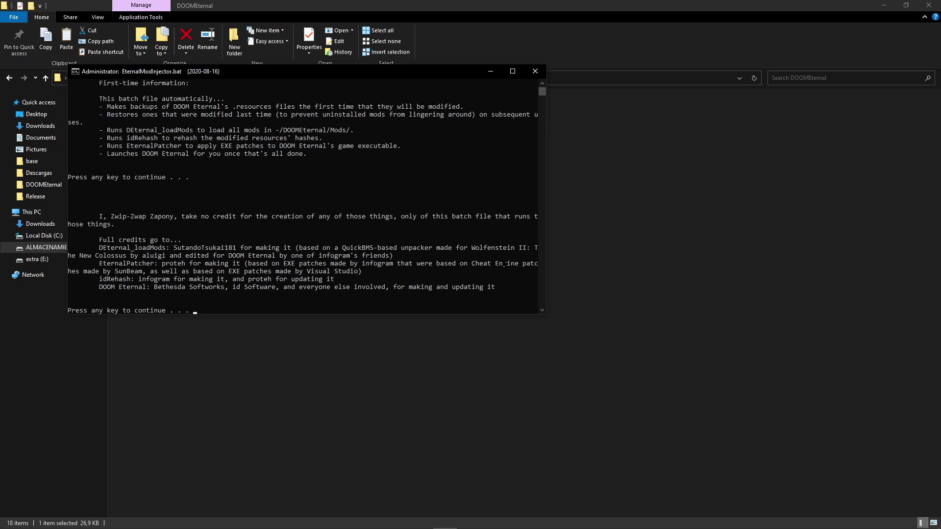
key("Return")
key("Return")
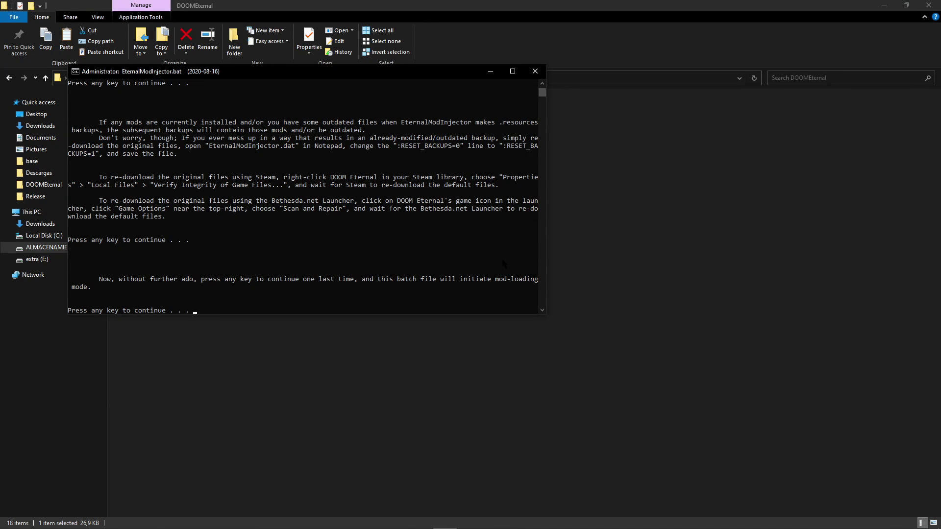
key("Return")
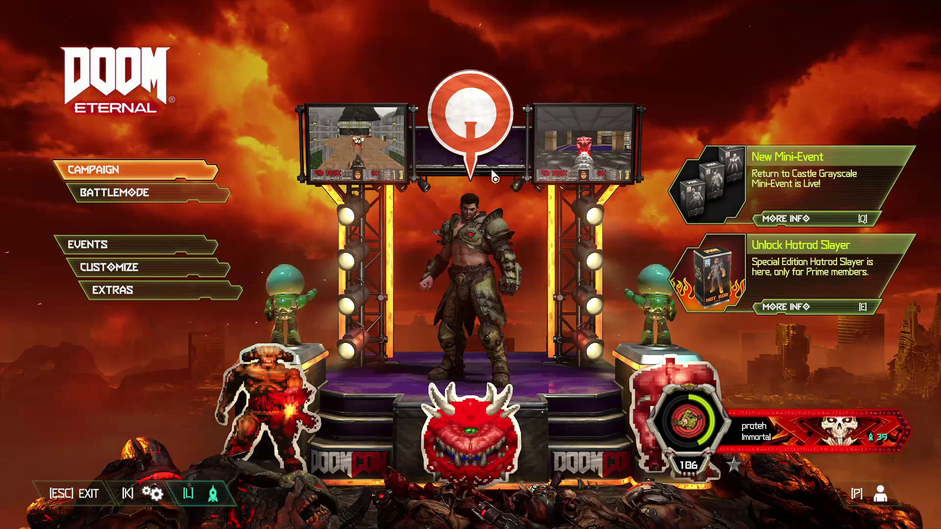
- Equip the Gold skin on the Slayer, then go back to the main menu and open Campaign
left_click(225, 269)
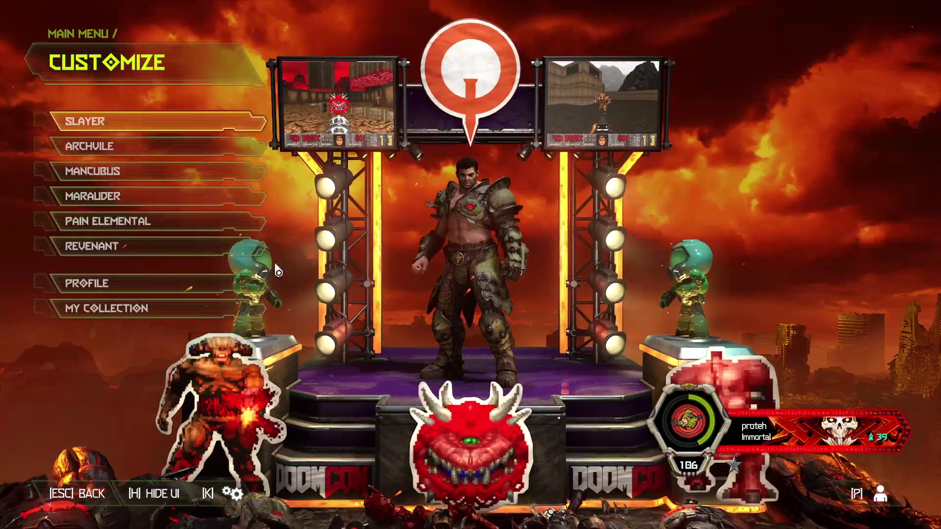
left_click(256, 121)
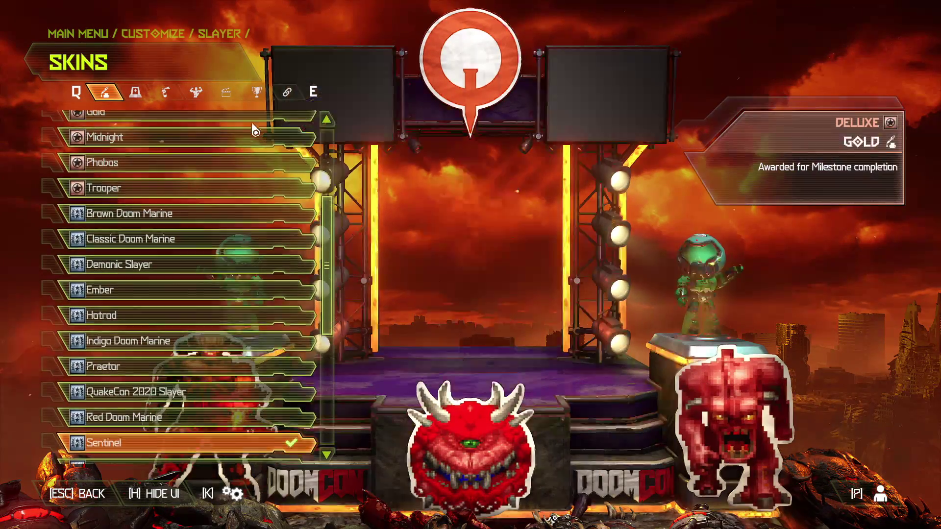
scroll(240, 140, "up", 5)
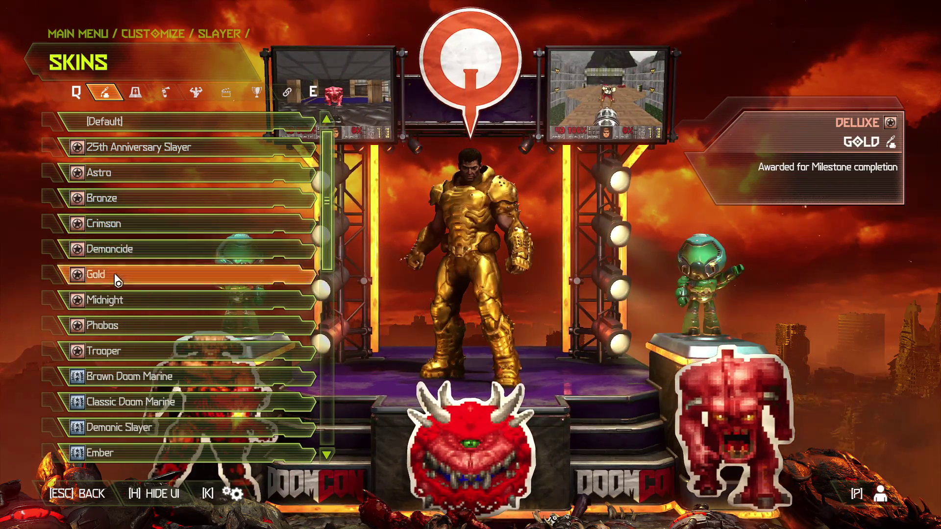
left_click(116, 274)
key("Escape")
key("Escape")
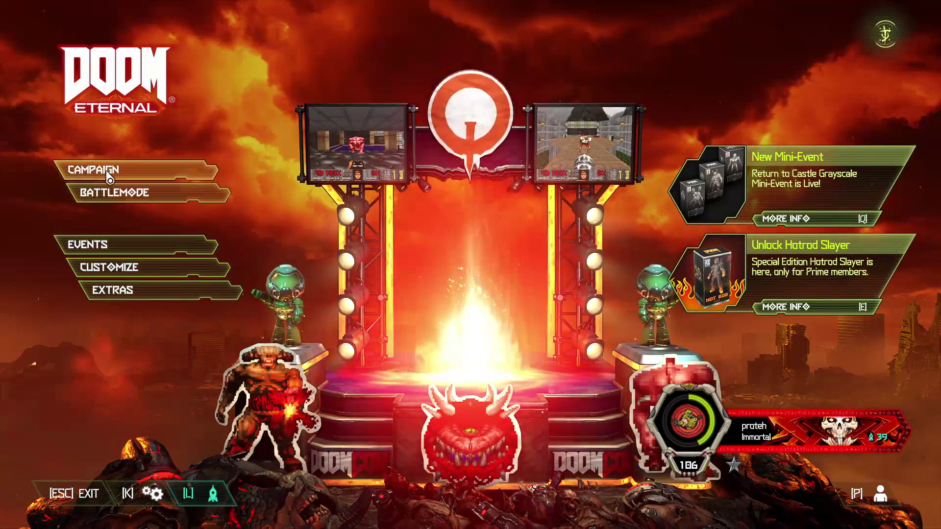
left_click(108, 172)
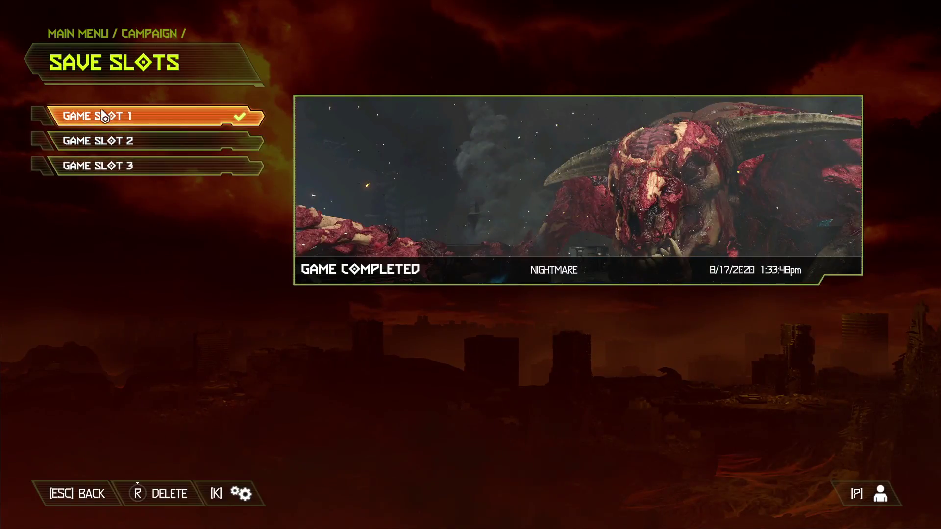
- Launch the Sentinel Prime mission from Game Slot 1's Mission Select
left_click(98, 115)
left_click(122, 140)
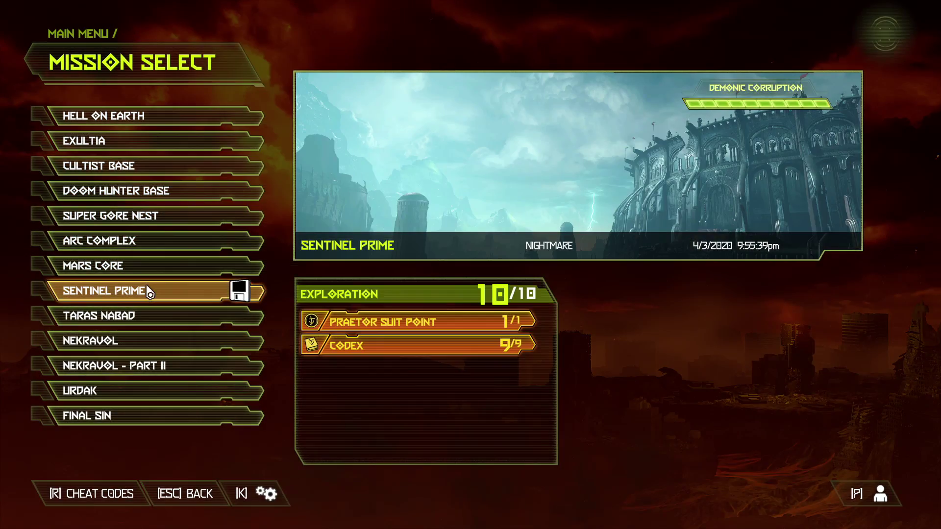
left_click(149, 291)
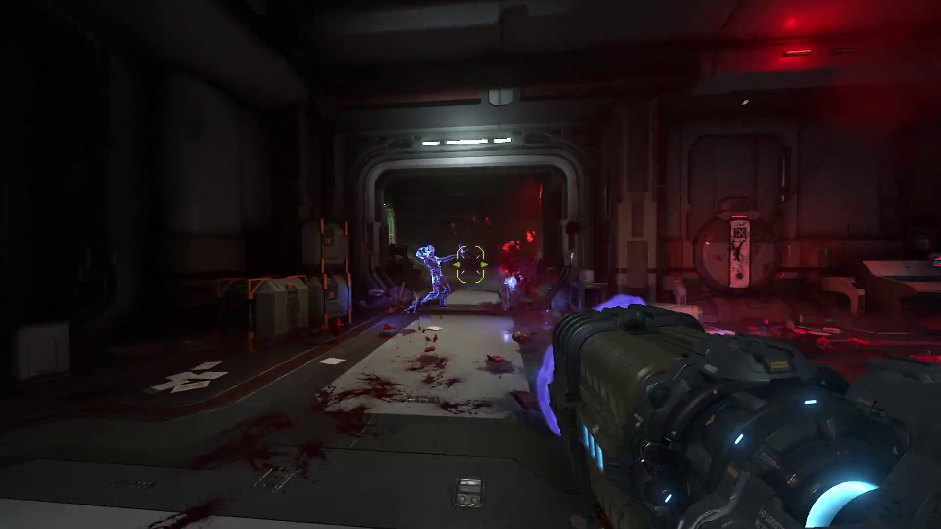
- Shoot and melee the first demons down the corridor
left_click(470, 264)
left_click(471, 265)
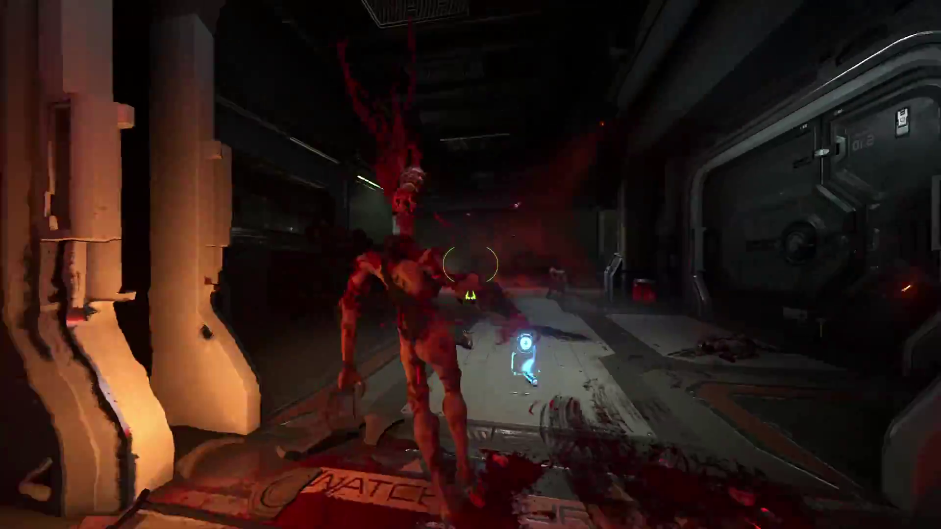
left_click(470, 265)
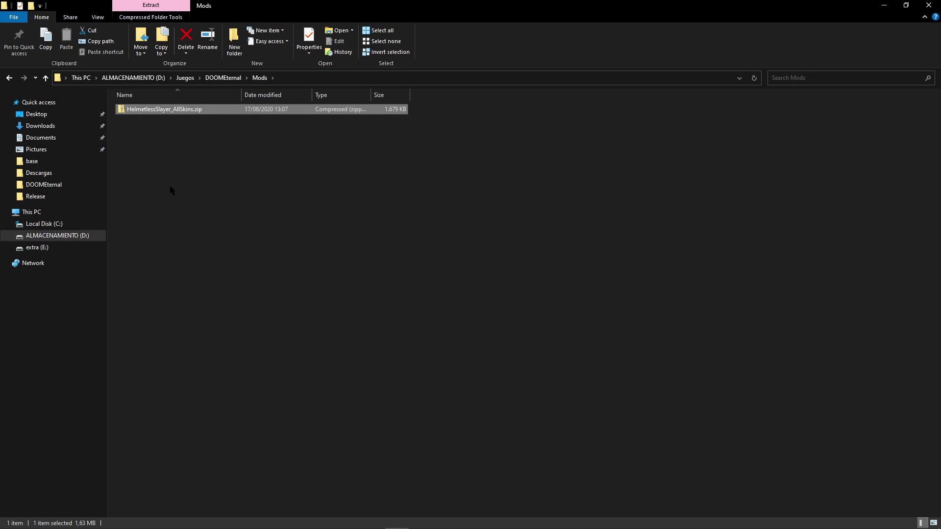
- Delete HelmetlessSlayer_AllSkins.zip from Mods and rerun EternalModInjector.bat from the DOOMEternal folder
key("Delete")
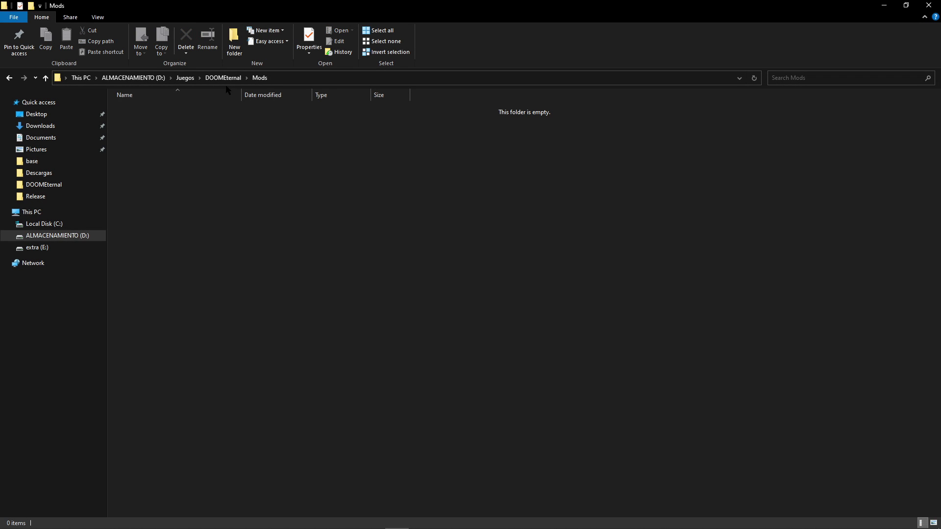
left_click(224, 79)
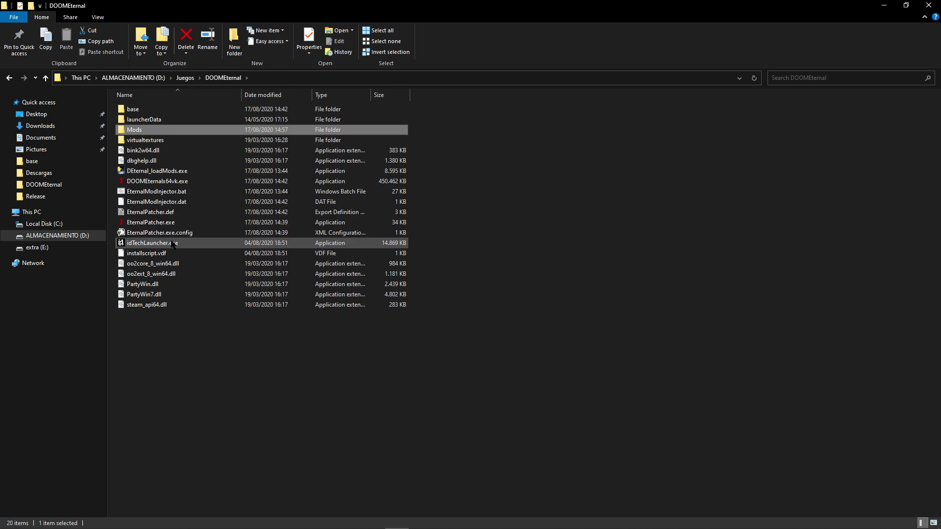
left_click(172, 192)
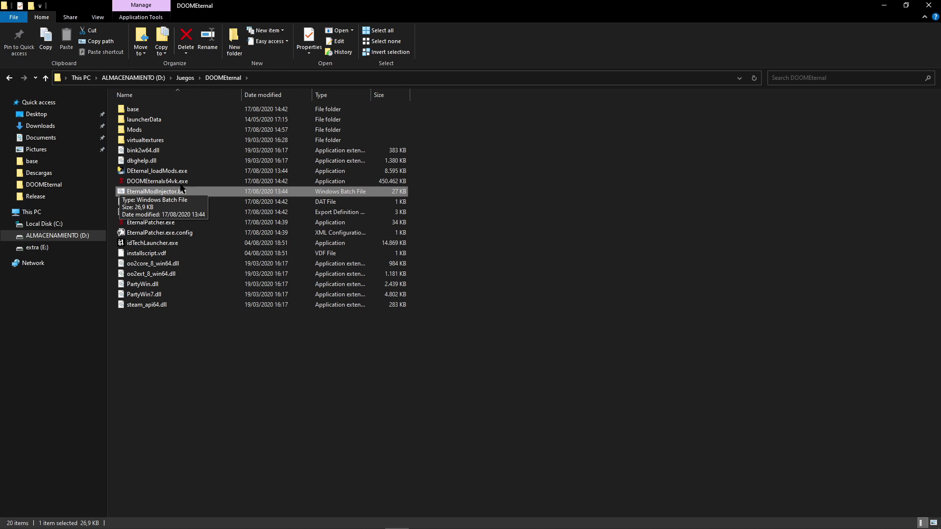
double_click(206, 195)
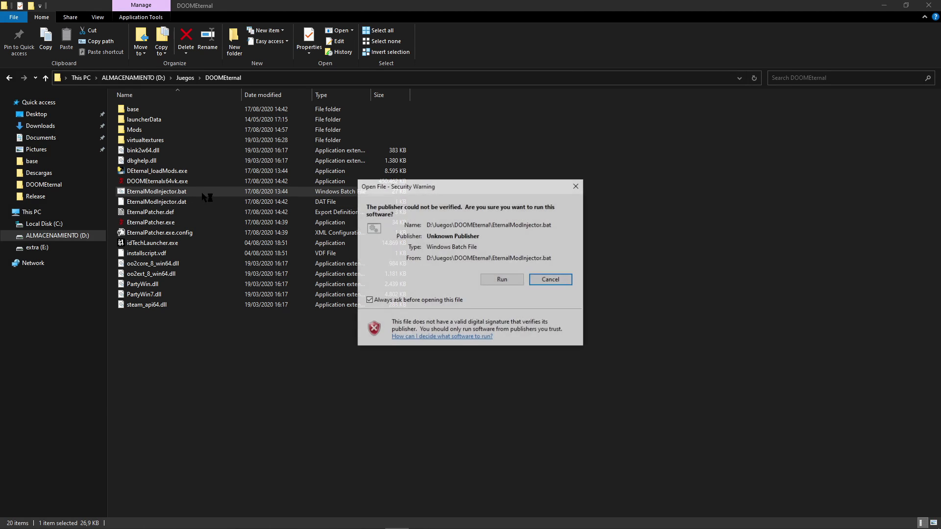
left_click(502, 279)
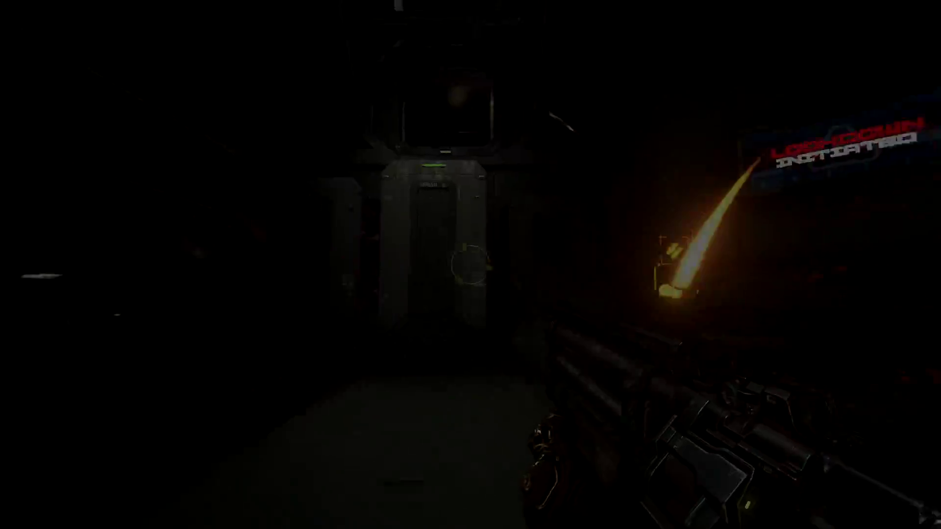
- Push through the grated corridor and red-lit room, switching weapons and shooting the demon ahead
key("w")
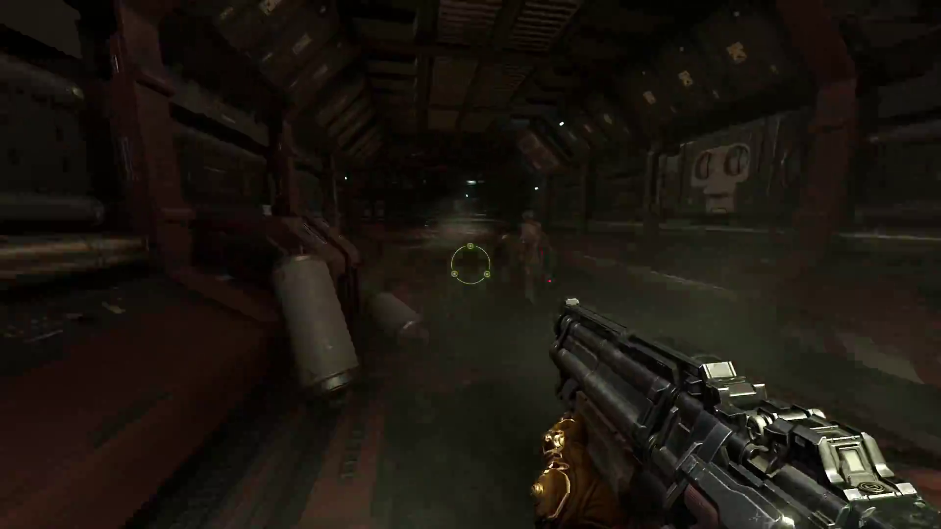
left_click(470, 264)
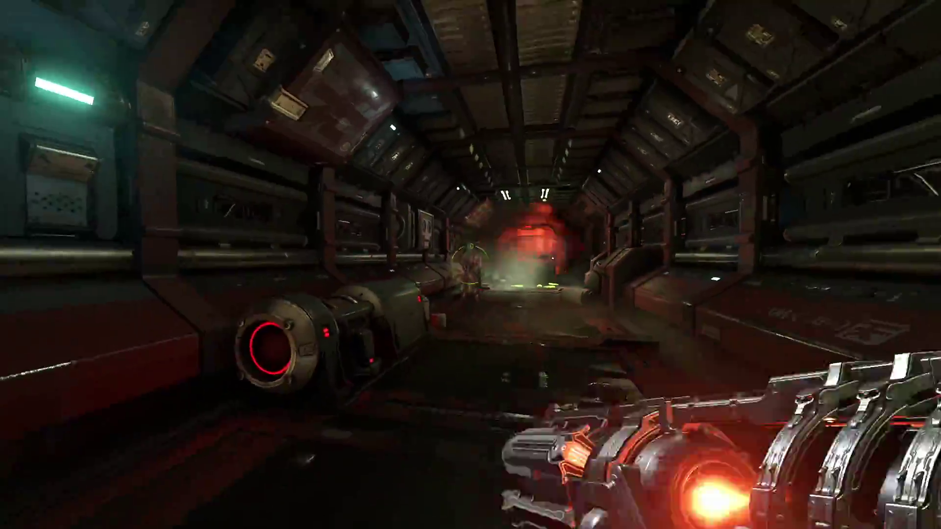
key("w")
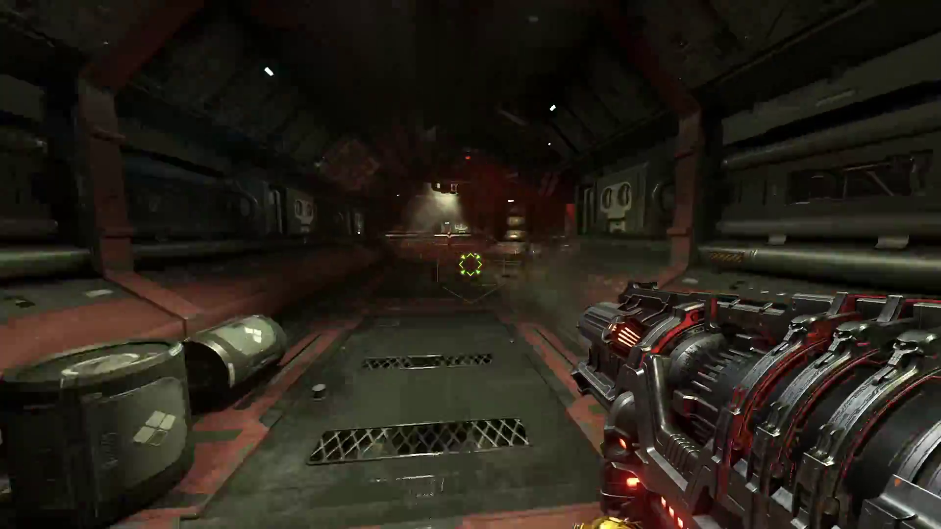
key("w")
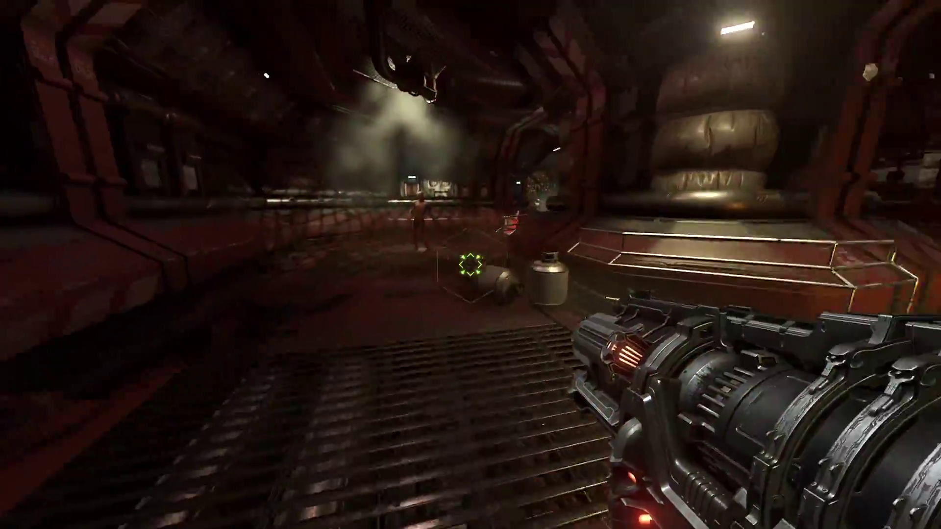
left_click(470, 265)
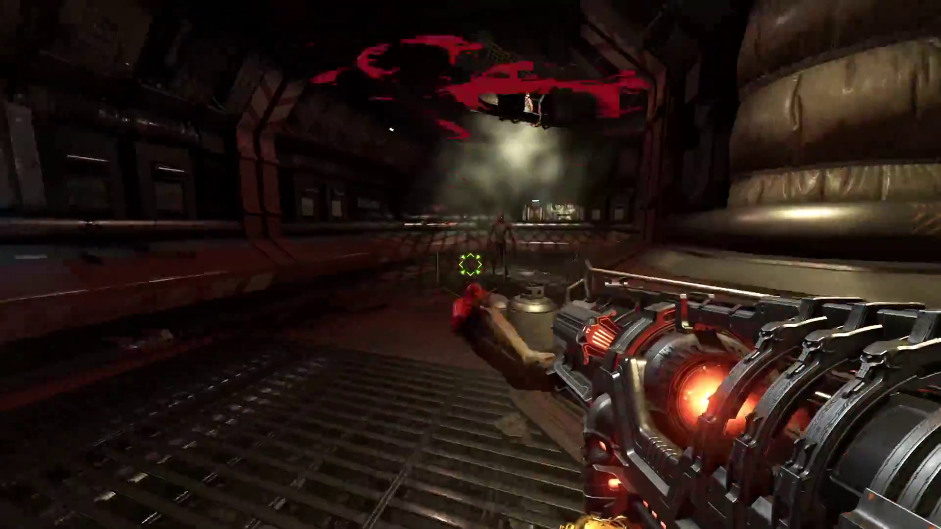